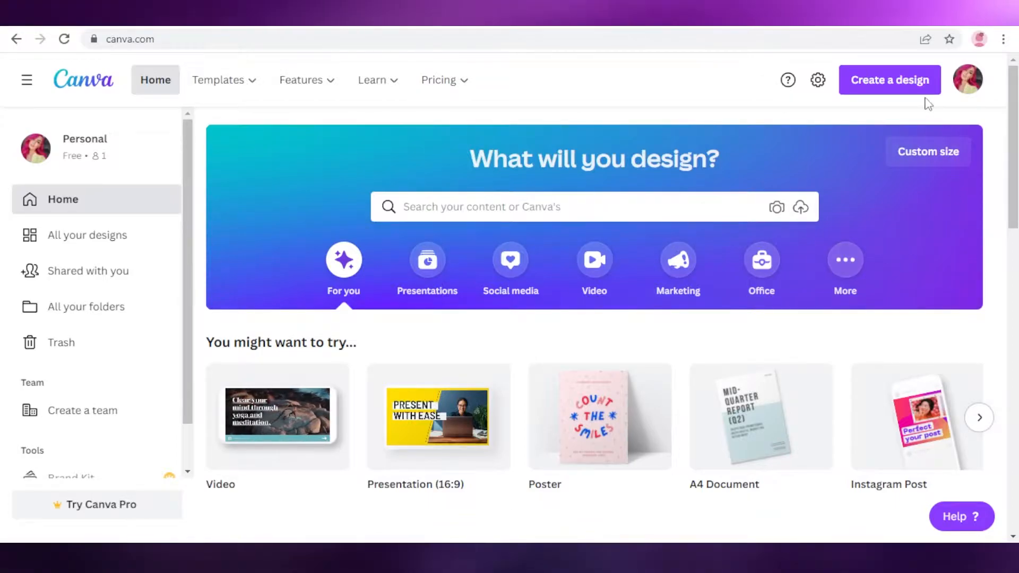
{"action": "left_click", "coordinate": [968, 81]}
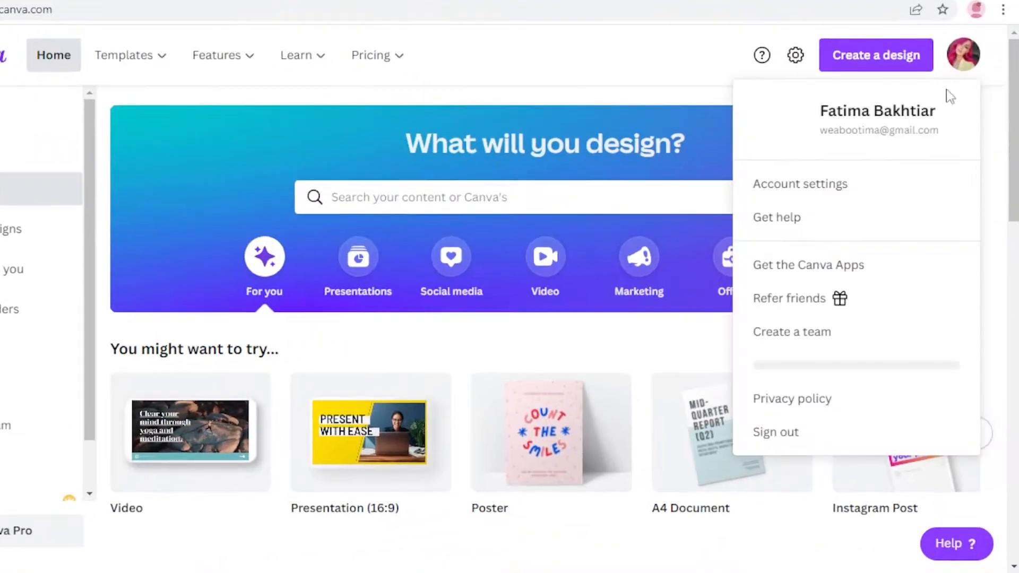
{"action": "left_click", "coordinate": [972, 57]}
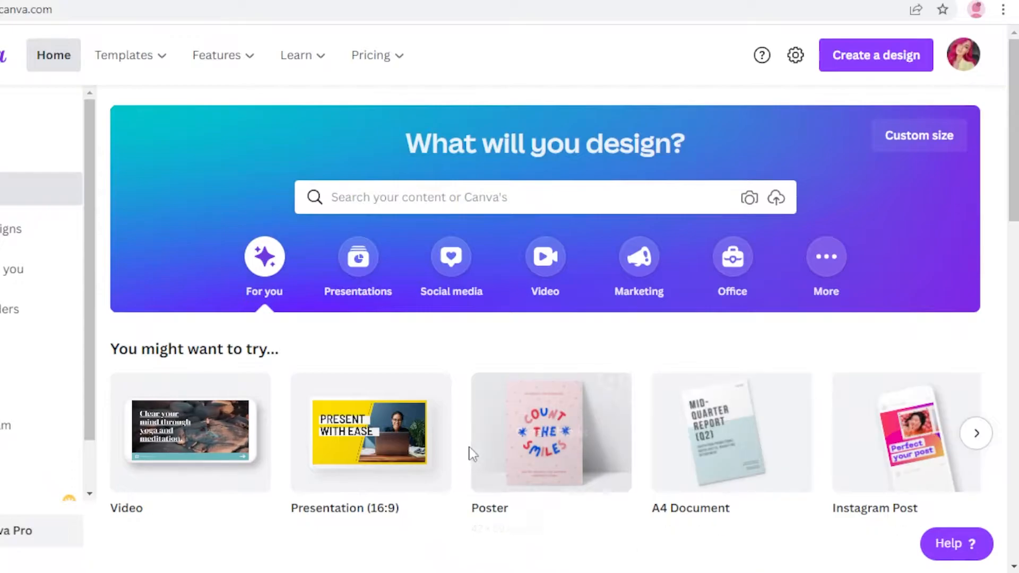
{"action": "scroll", "coordinate": [568, 175], "scroll_direction": "down", "scroll_amount": 10}
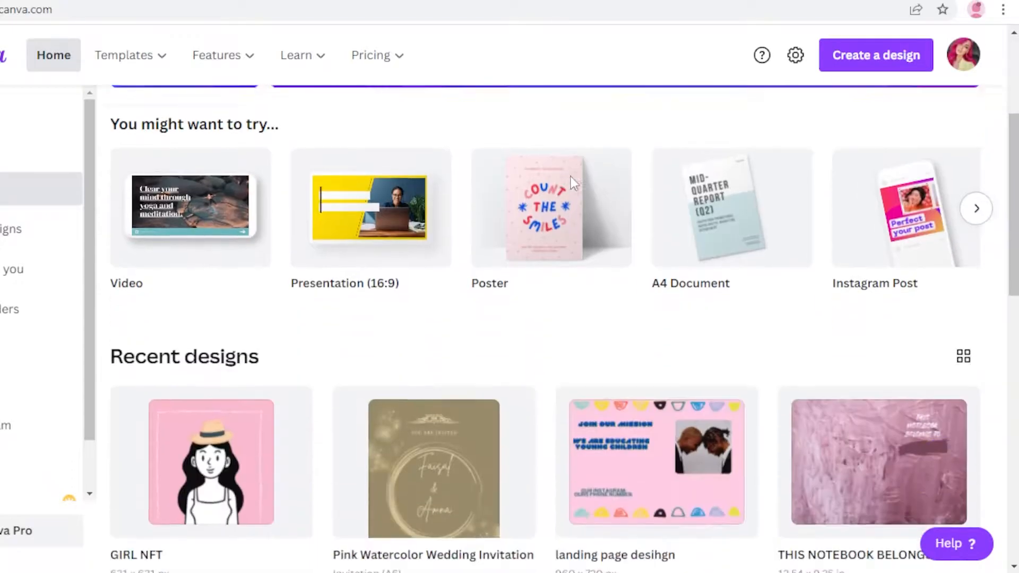
{"action": "scroll", "coordinate": [455, 260], "scroll_direction": "up", "scroll_amount": 10}
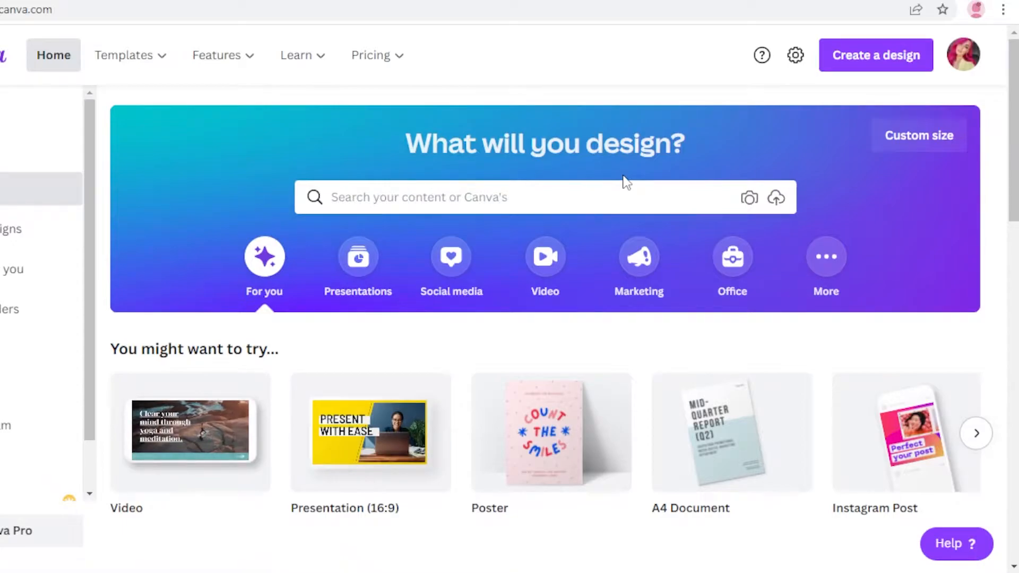
{"action": "left_click", "coordinate": [901, 140]}
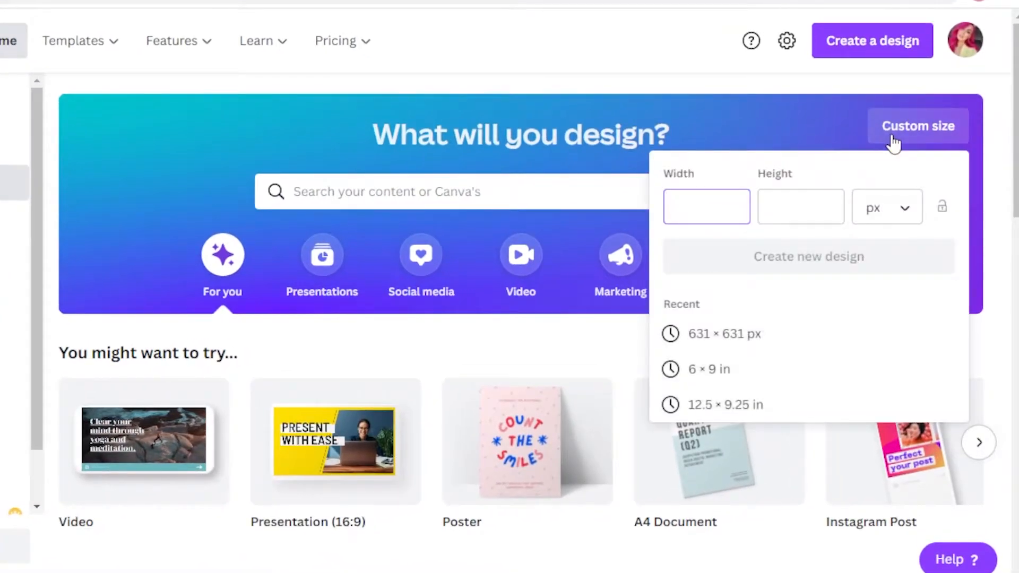
{"action": "left_click", "coordinate": [887, 207]}
{"action": "left_click", "coordinate": [871, 241]}
{"action": "left_click", "coordinate": [730, 206]}
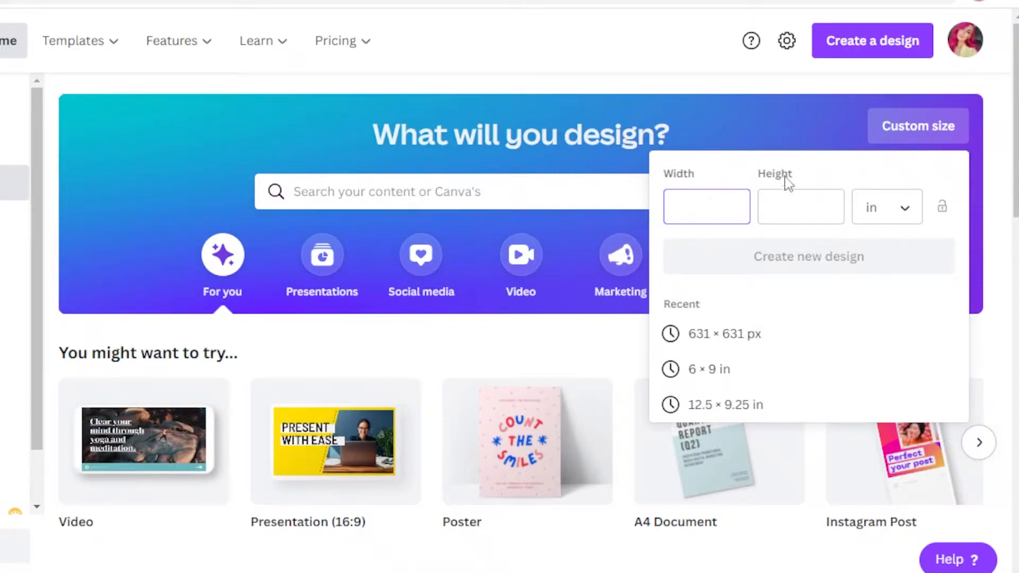
{"action": "left_click", "coordinate": [687, 151]}
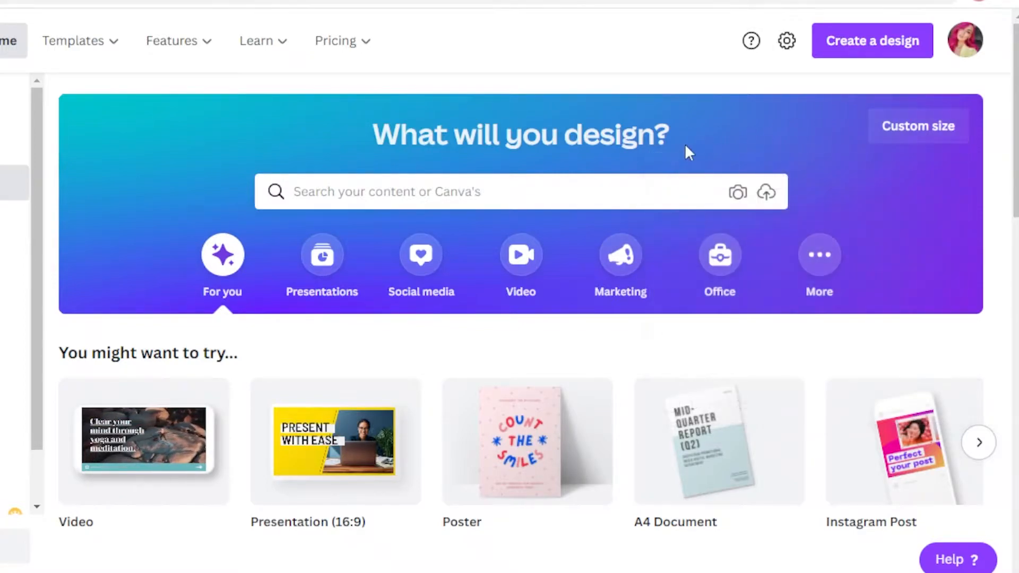
Search the templates for "planner" and create a blank Planner design.
{"action": "left_click", "coordinate": [567, 190]}
{"action": "type", "text": "planner"}
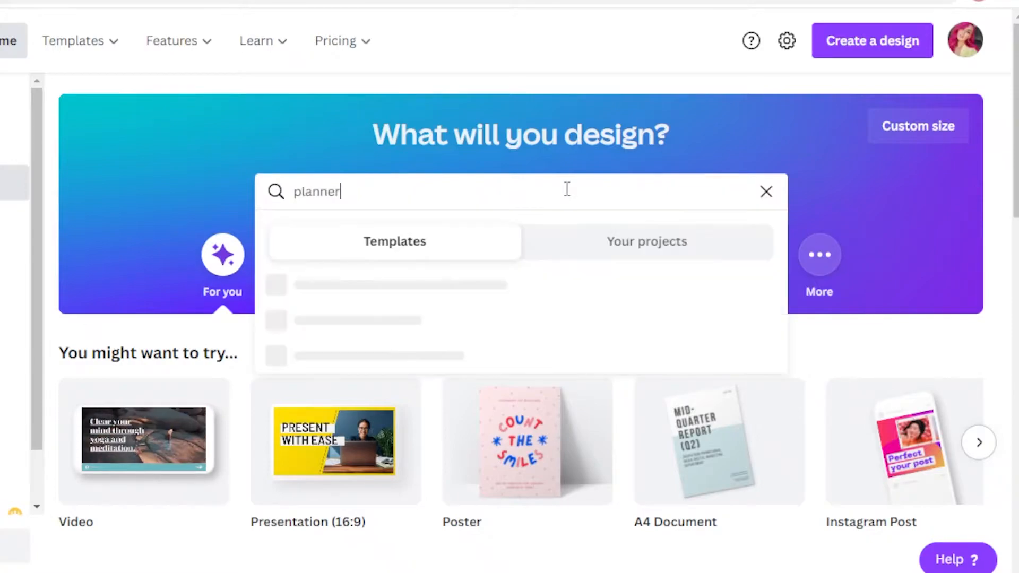
{"action": "key", "text": "Return"}
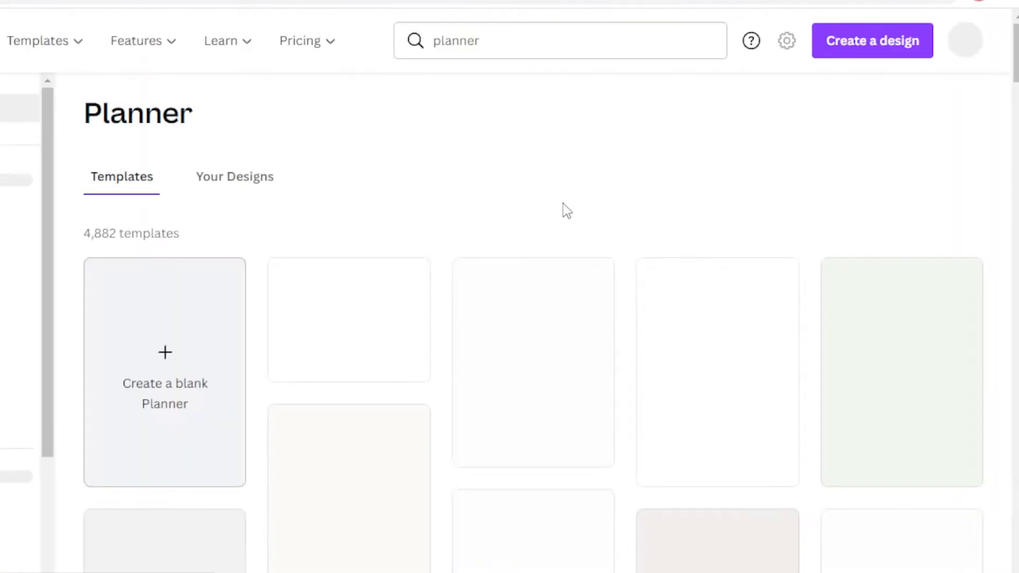
{"action": "scroll", "coordinate": [566, 209], "scroll_direction": "down", "scroll_amount": 4}
{"action": "scroll", "coordinate": [564, 210], "scroll_direction": "up", "scroll_amount": 4}
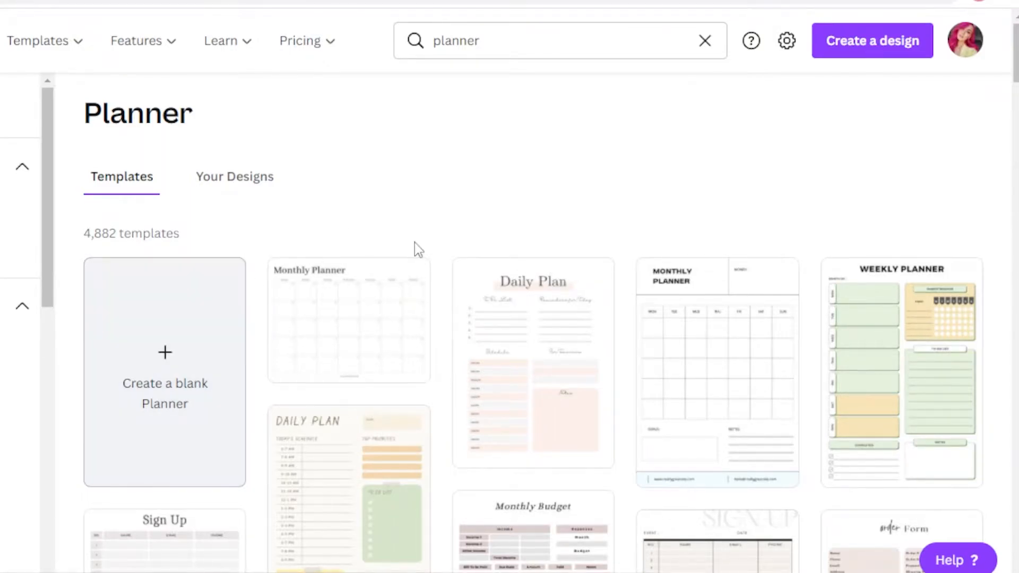
{"action": "scroll", "coordinate": [415, 252], "scroll_direction": "down", "scroll_amount": 5}
{"action": "scroll", "coordinate": [417, 257], "scroll_direction": "up", "scroll_amount": 2}
{"action": "left_click", "coordinate": [176, 203]}
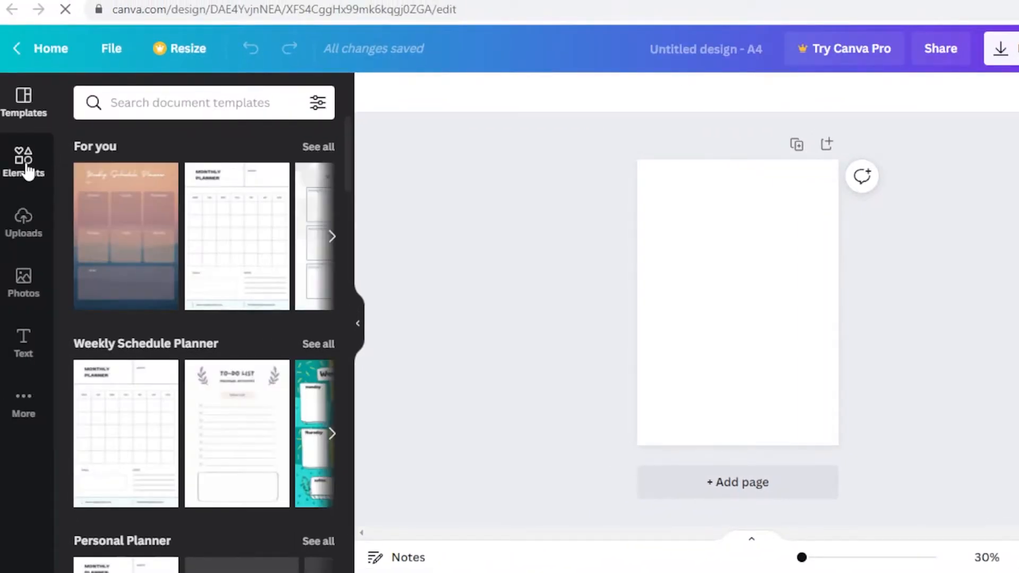
Set the blank page's background to the custom light pink colour #E1ACCC.
{"action": "left_click", "coordinate": [25, 162]}
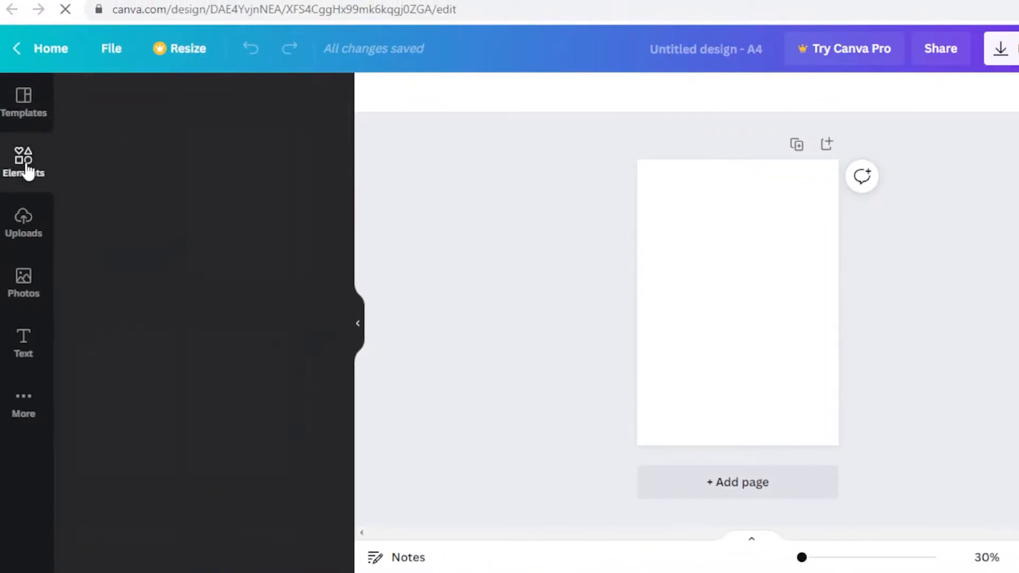
{"action": "left_click", "coordinate": [142, 96]}
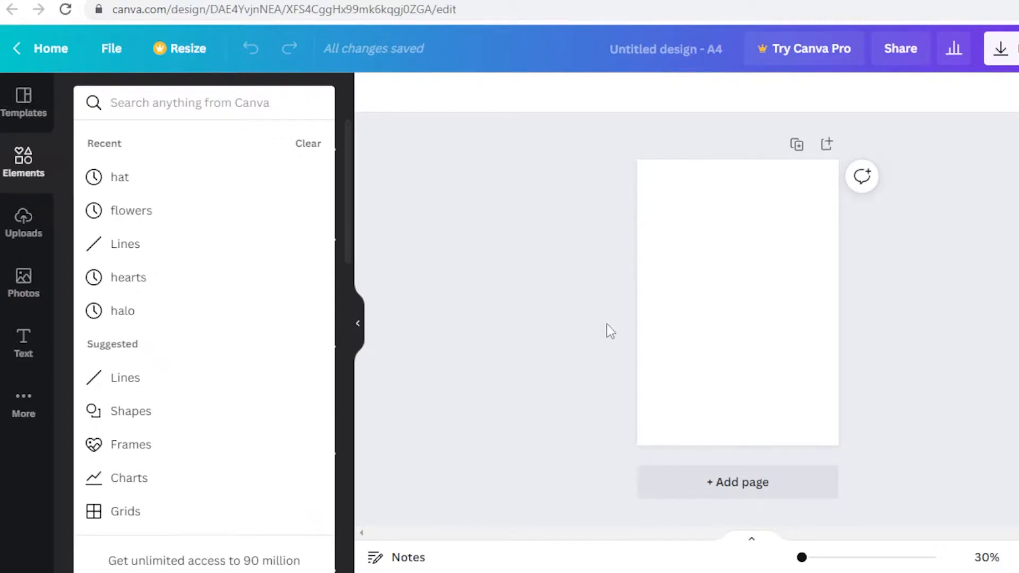
{"action": "left_click", "coordinate": [671, 301]}
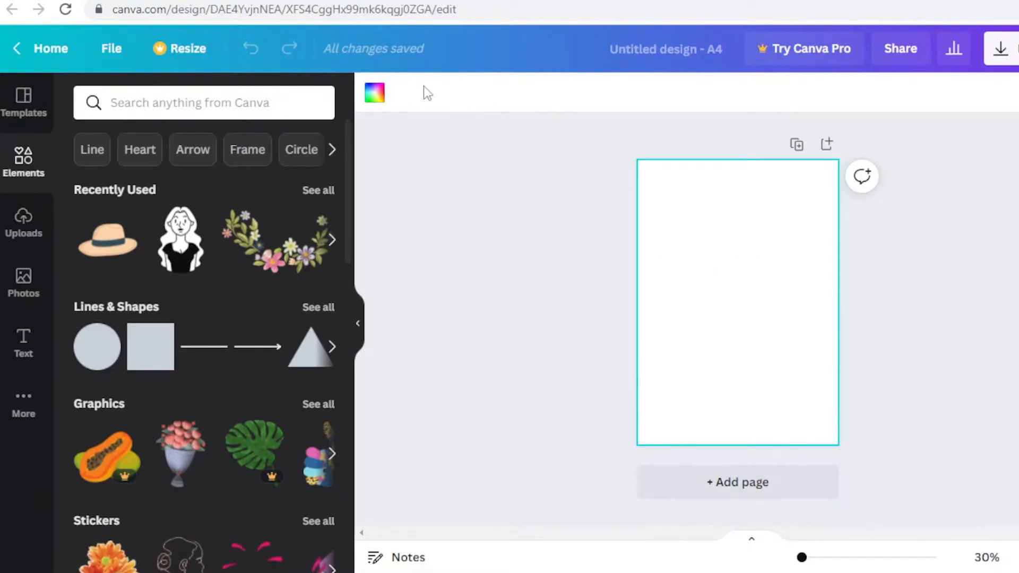
{"action": "left_click", "coordinate": [375, 93]}
{"action": "left_click", "coordinate": [241, 440]}
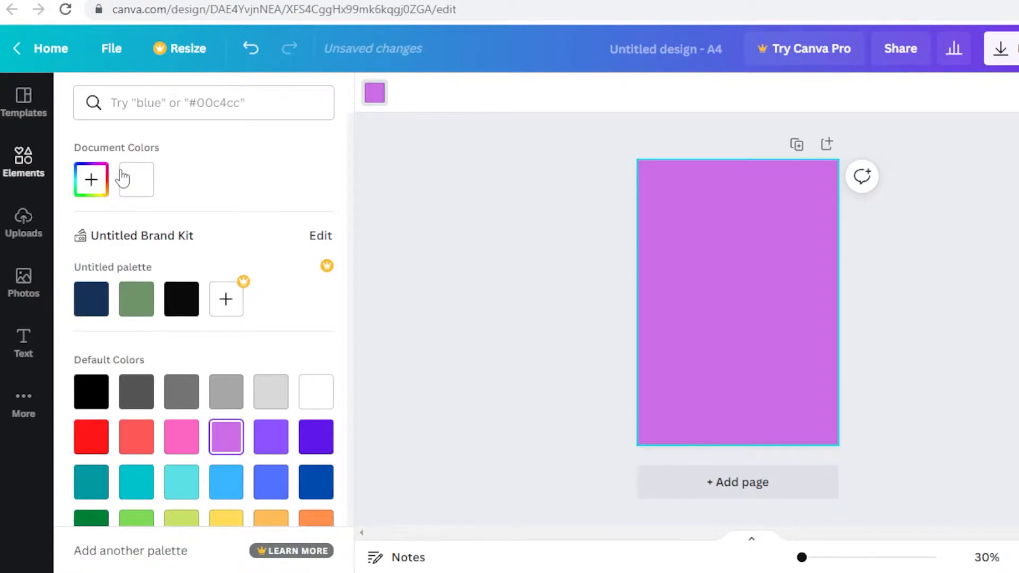
{"action": "left_click", "coordinate": [103, 185]}
{"action": "left_click_drag", "start_coordinate": [254, 317], "coordinate": [277, 322]}
{"action": "left_click_drag", "start_coordinate": [205, 225], "coordinate": [140, 228]}
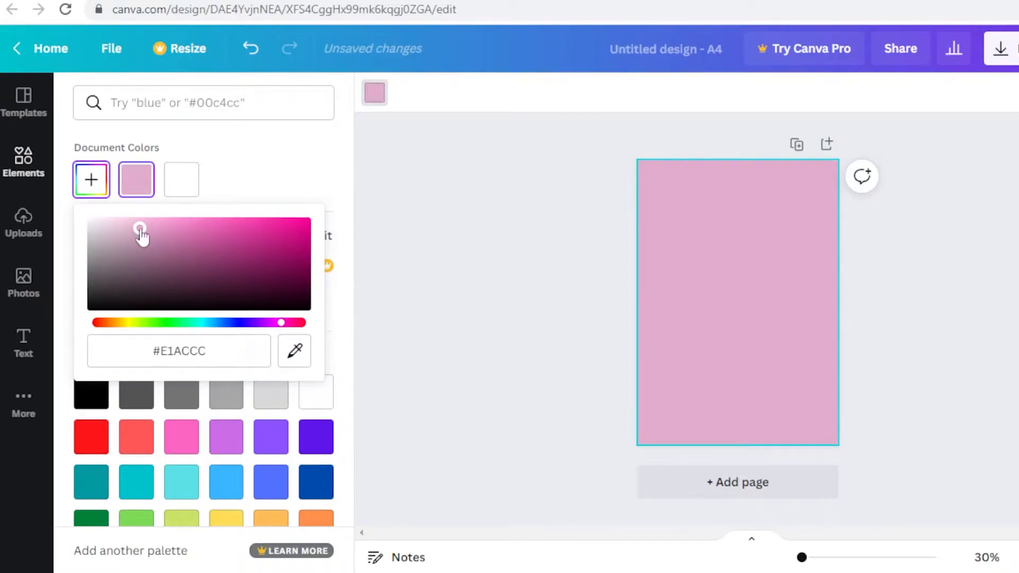
{"action": "left_click", "coordinate": [289, 184]}
{"action": "left_click", "coordinate": [596, 254]}
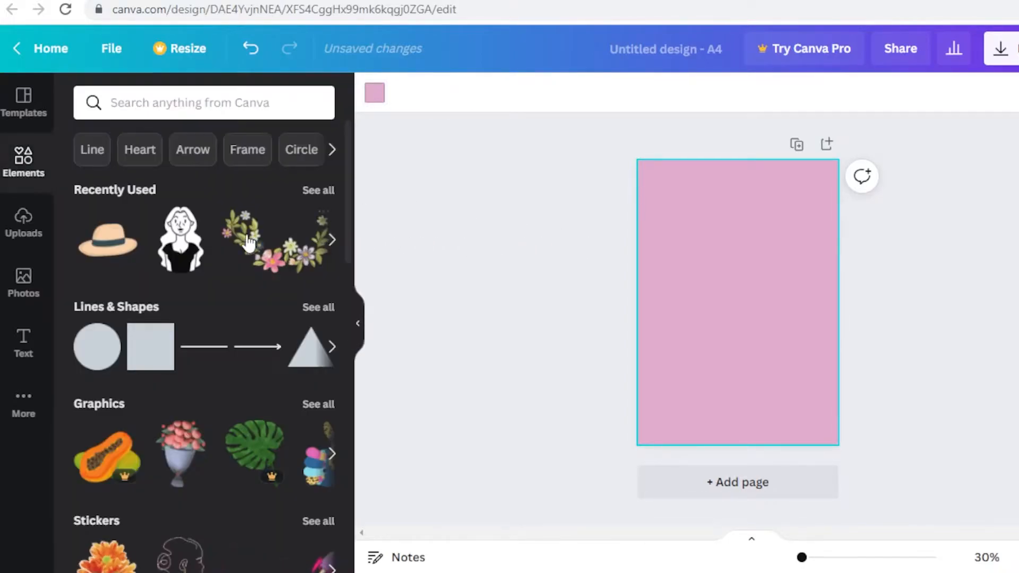
Search the elements library for "paper" and limit the results to graphics.
{"action": "left_click", "coordinate": [237, 101]}
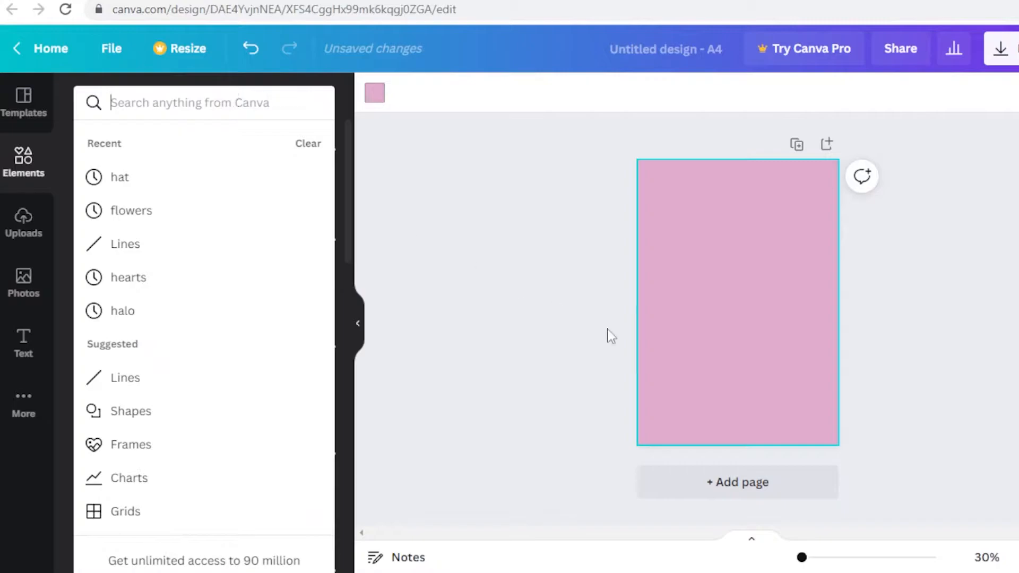
{"action": "left_click", "coordinate": [857, 239]}
{"action": "left_click", "coordinate": [309, 93]}
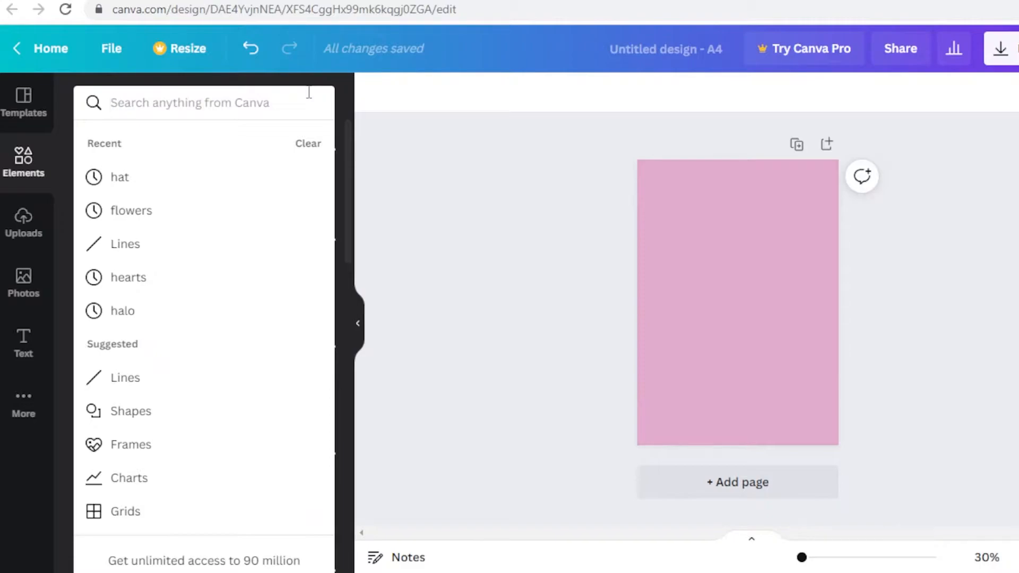
{"action": "type", "text": "paper"}
{"action": "key", "text": "Return"}
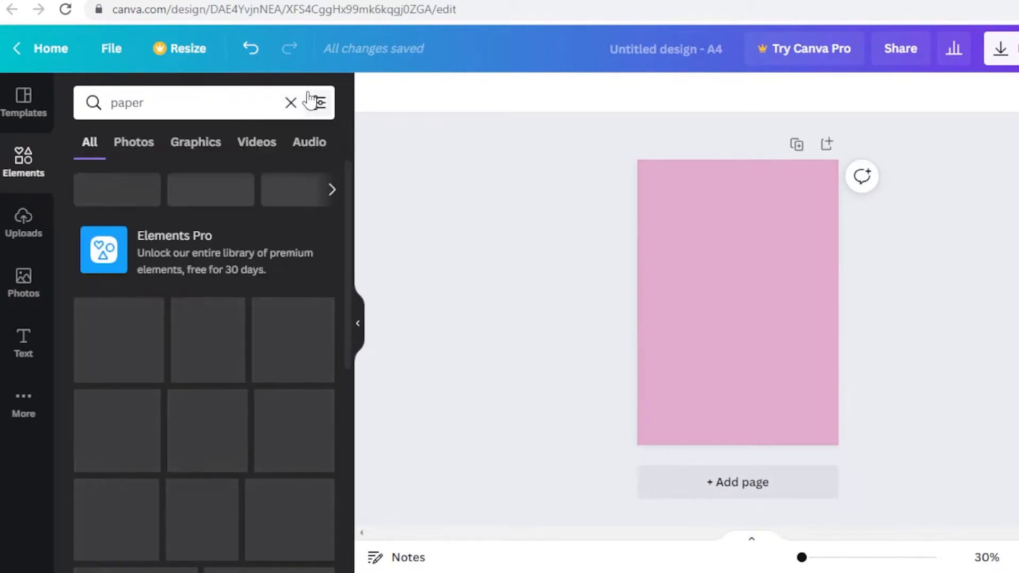
{"action": "scroll", "coordinate": [153, 345], "scroll_direction": "down", "scroll_amount": 5}
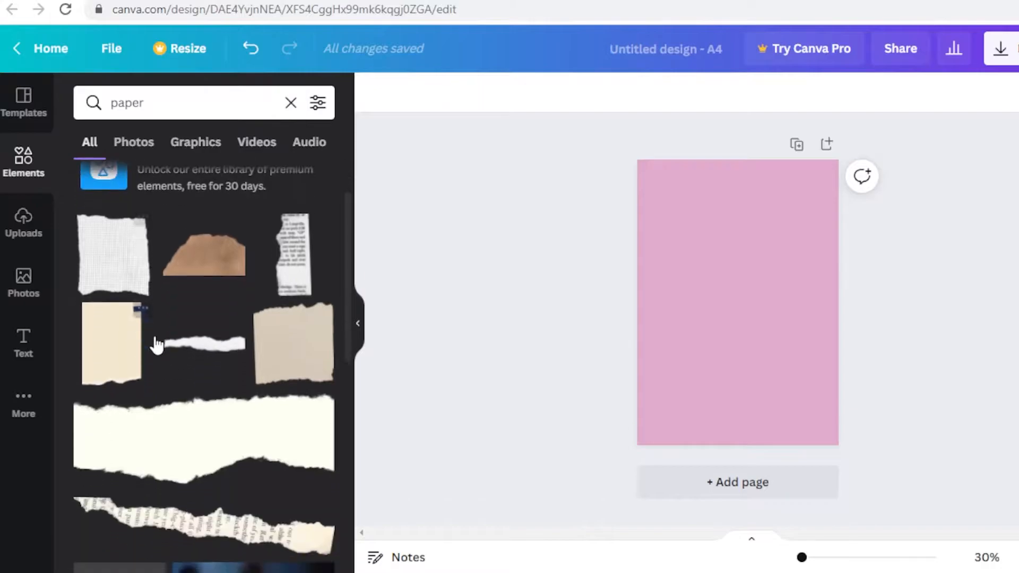
{"action": "scroll", "coordinate": [136, 376], "scroll_direction": "down", "scroll_amount": 5}
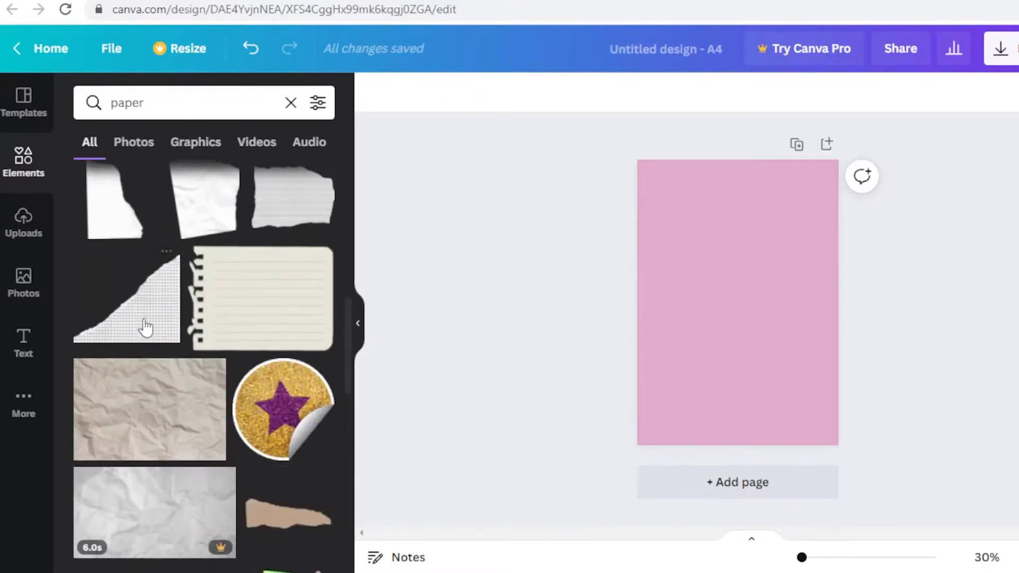
{"action": "scroll", "coordinate": [143, 319], "scroll_direction": "down", "scroll_amount": 5}
{"action": "left_click", "coordinate": [176, 148]}
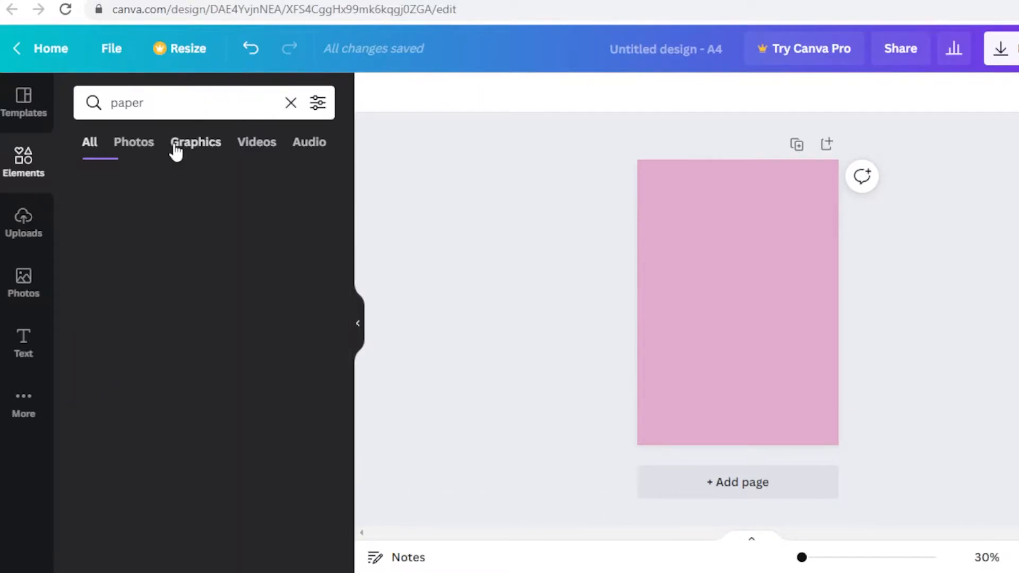
Add the cream lined notepad graphic with the torn spiral edge and green tape to the pink page.
{"action": "scroll", "coordinate": [245, 355], "scroll_direction": "down", "scroll_amount": 5}
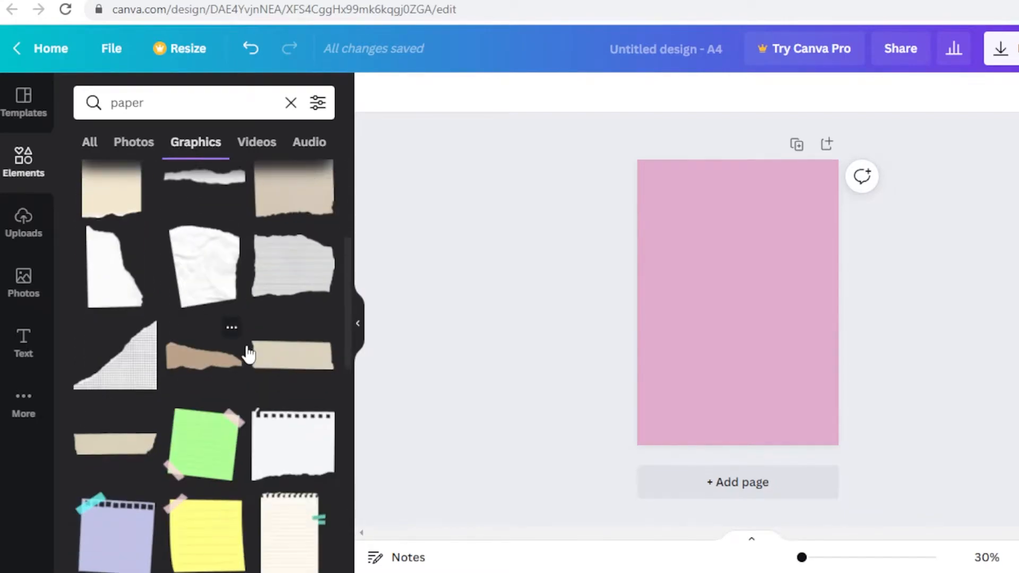
{"action": "scroll", "coordinate": [250, 348], "scroll_direction": "down", "scroll_amount": 3}
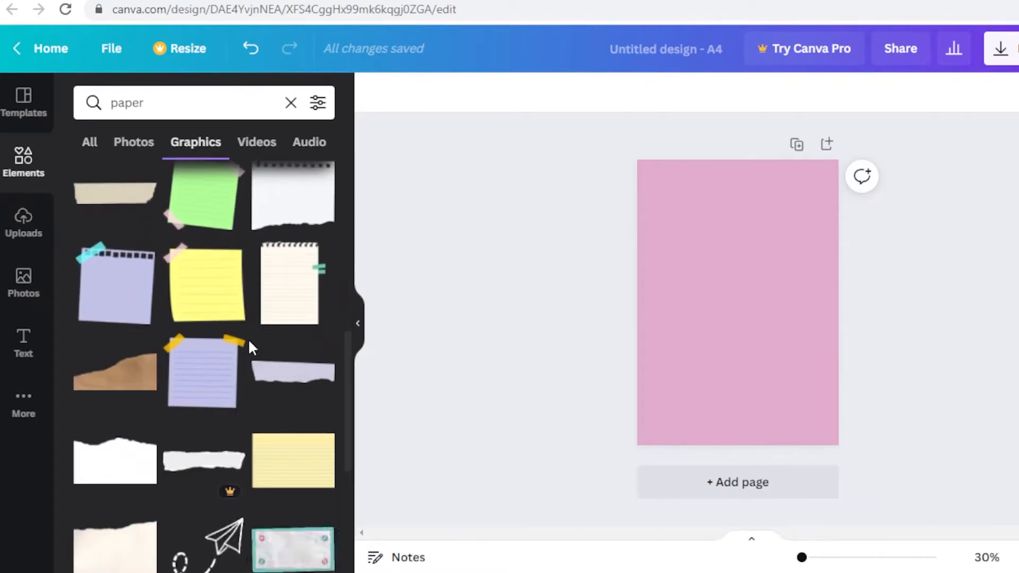
{"action": "scroll", "coordinate": [249, 342], "scroll_direction": "down", "scroll_amount": 4}
{"action": "scroll", "coordinate": [248, 342], "scroll_direction": "up", "scroll_amount": 4}
{"action": "scroll", "coordinate": [249, 342], "scroll_direction": "up", "scroll_amount": 5}
{"action": "scroll", "coordinate": [252, 342], "scroll_direction": "down", "scroll_amount": 5}
{"action": "scroll", "coordinate": [254, 342], "scroll_direction": "up", "scroll_amount": 1}
{"action": "scroll", "coordinate": [255, 348], "scroll_direction": "up", "scroll_amount": 3}
{"action": "scroll", "coordinate": [256, 348], "scroll_direction": "down", "scroll_amount": 10}
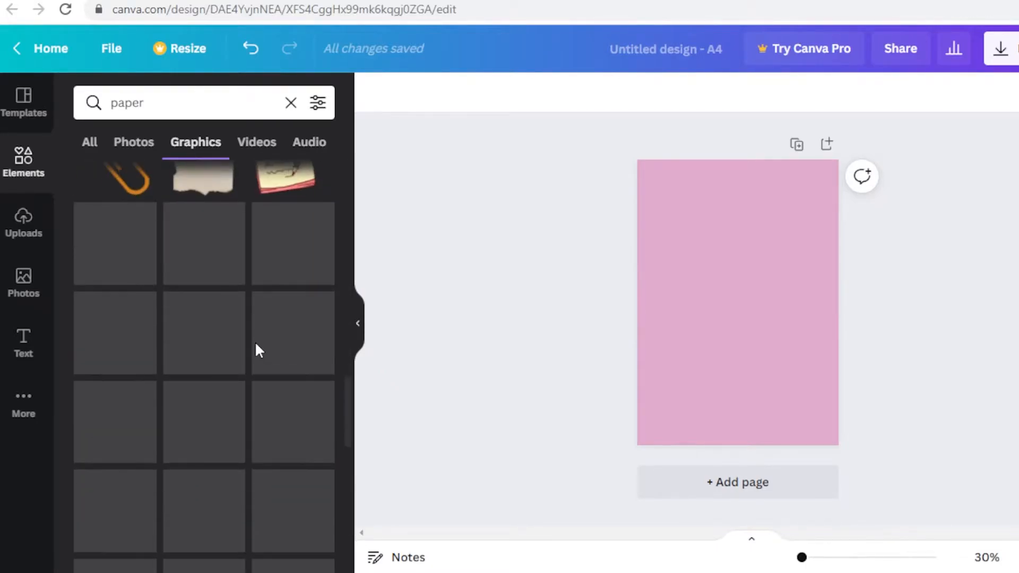
{"action": "scroll", "coordinate": [256, 348], "scroll_direction": "down", "scroll_amount": 5}
{"action": "scroll", "coordinate": [256, 348], "scroll_direction": "up", "scroll_amount": 5}
{"action": "scroll", "coordinate": [255, 353], "scroll_direction": "down", "scroll_amount": 9}
{"action": "scroll", "coordinate": [255, 355], "scroll_direction": "up", "scroll_amount": 3}
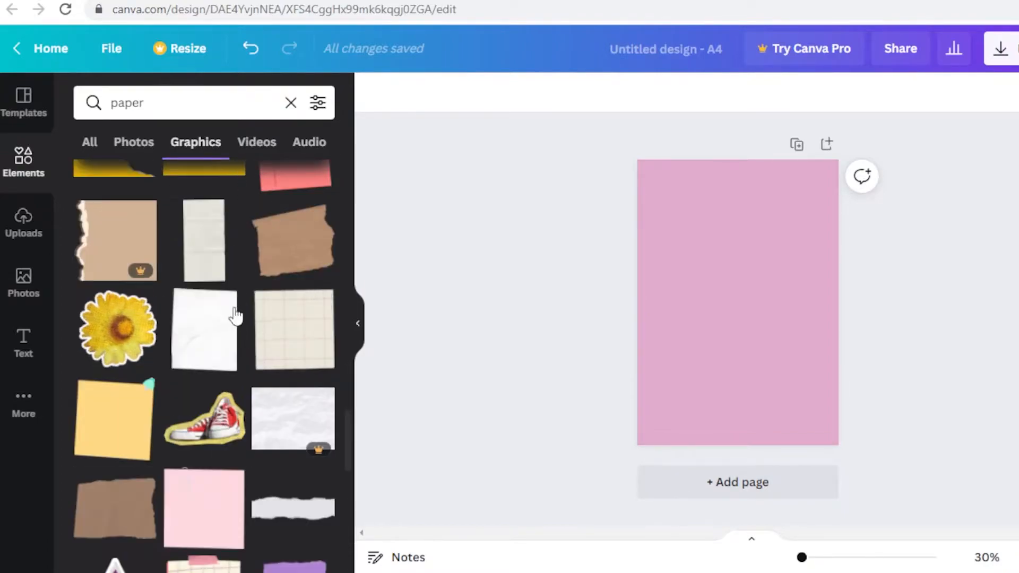
{"action": "scroll", "coordinate": [244, 313], "scroll_direction": "down", "scroll_amount": 4}
{"action": "scroll", "coordinate": [270, 318], "scroll_direction": "up", "scroll_amount": 15}
{"action": "scroll", "coordinate": [283, 365], "scroll_direction": "down", "scroll_amount": 3}
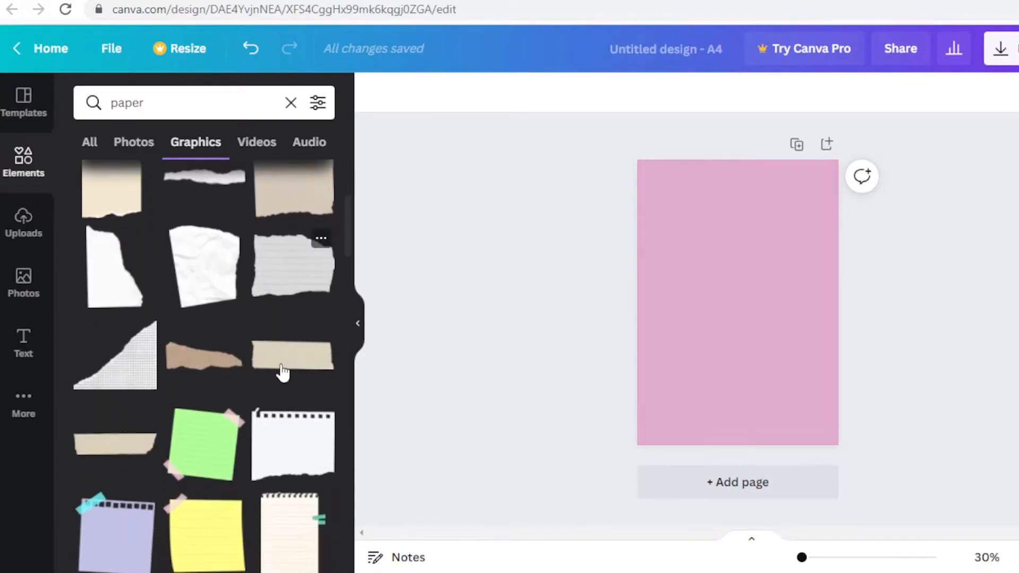
{"action": "scroll", "coordinate": [284, 444], "scroll_direction": "down", "scroll_amount": 2}
{"action": "left_click", "coordinate": [291, 446]}
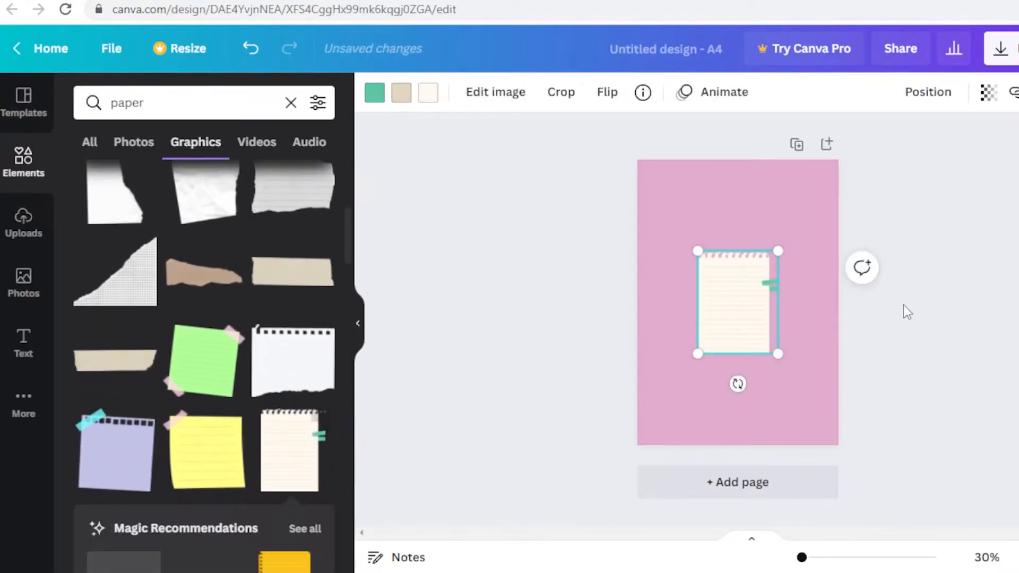
Enlarge and reposition the notepad graphic to cover the page, leaving only a narrow pink strip along the page's right edge.
{"action": "left_click_drag", "start_coordinate": [777, 251], "coordinate": [847, 163]}
{"action": "left_click_drag", "start_coordinate": [697, 354], "coordinate": [637, 441]}
{"action": "mouse_move", "coordinate": [723, 351]}
{"action": "left_mouse_down"}
{"action": "mouse_move", "coordinate": [737, 352]}
{"action": "mouse_move", "coordinate": [727, 355]}
{"action": "left_mouse_up"}
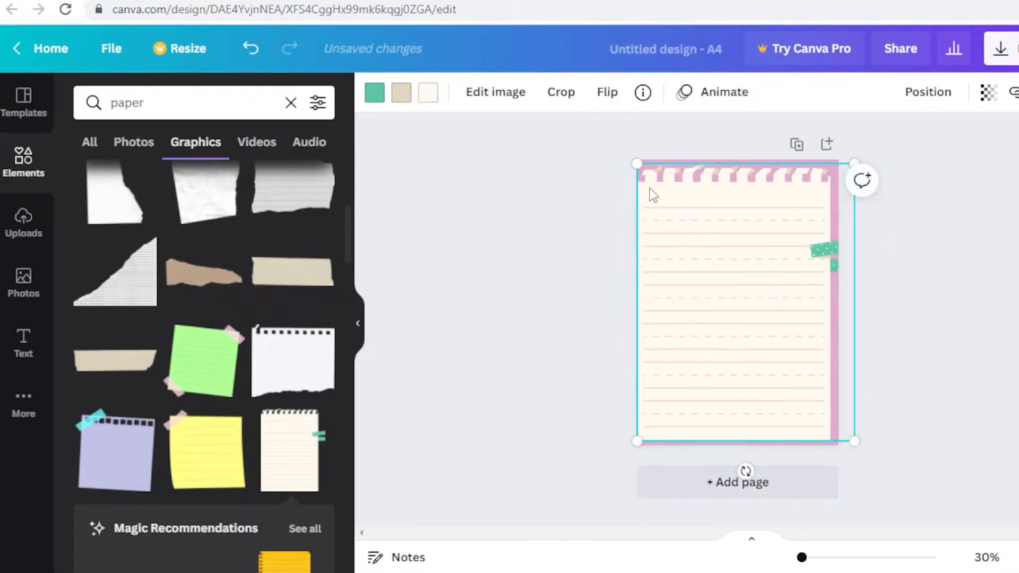
{"action": "left_click_drag", "start_coordinate": [626, 154], "coordinate": [637, 160]}
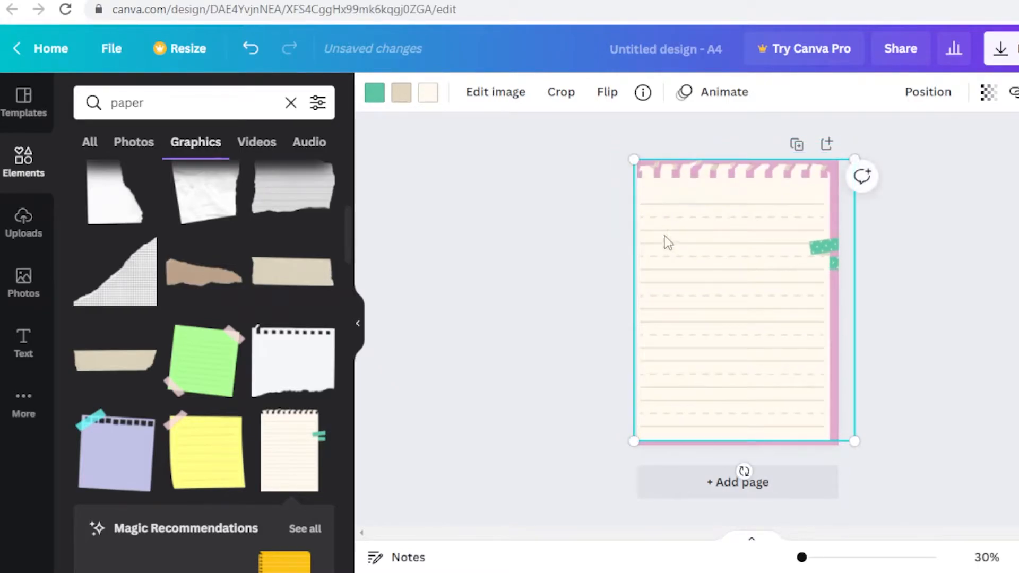
{"action": "left_click_drag", "start_coordinate": [673, 234], "coordinate": [664, 227]}
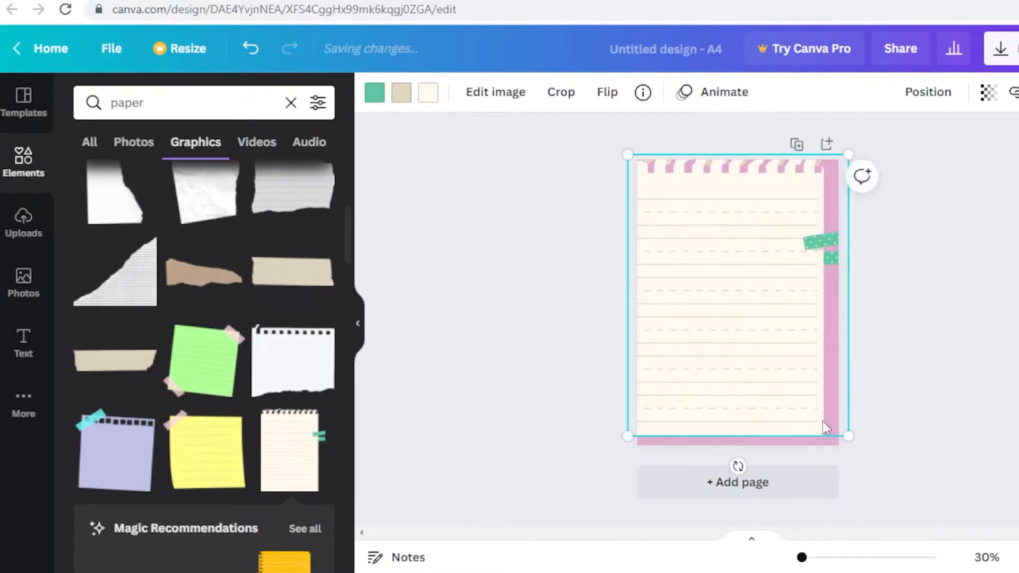
{"action": "left_click_drag", "start_coordinate": [848, 437], "coordinate": [855, 445]}
{"action": "left_click", "coordinate": [963, 357]}
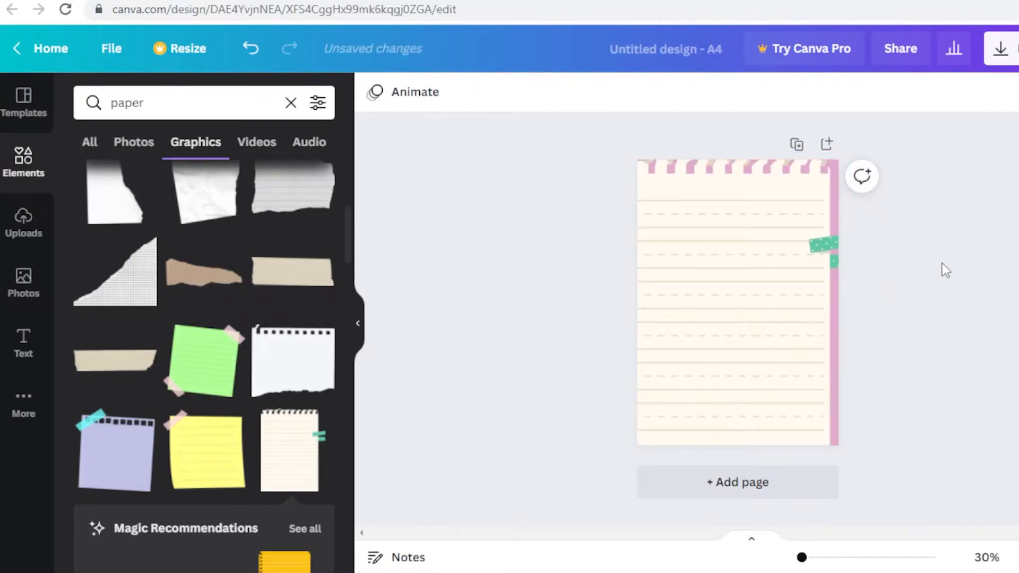
{"action": "left_click", "coordinate": [264, 100]}
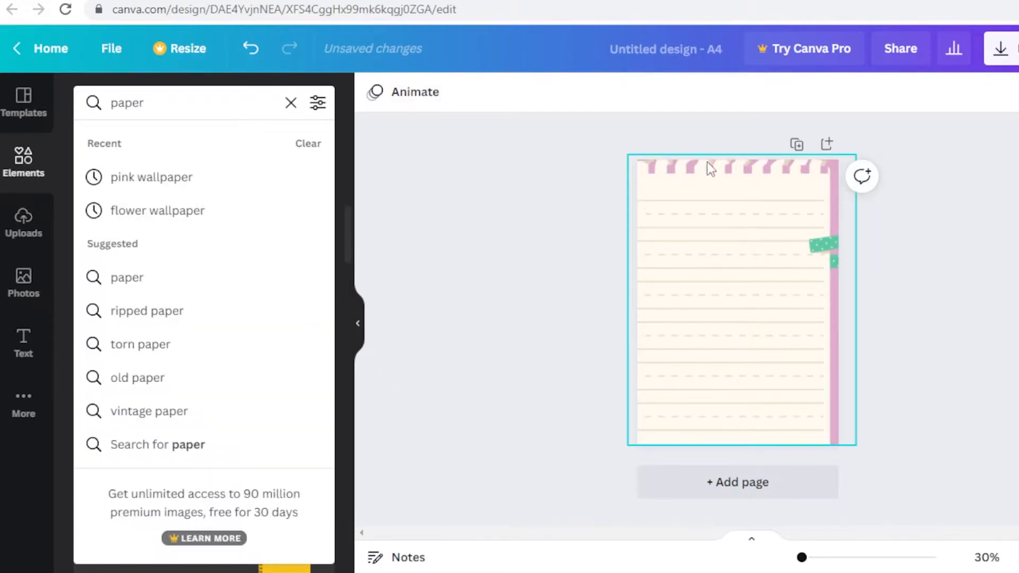
{"action": "key", "text": "Return"}
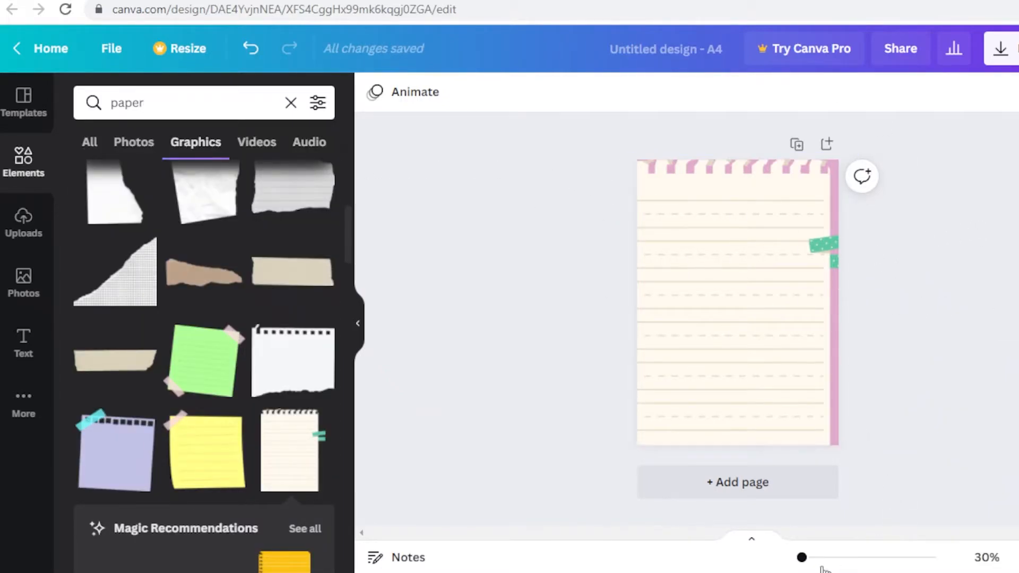
Add the "TALK TO US" font combination from the text library to the page and delete its contact details text.
{"action": "left_click_drag", "start_coordinate": [801, 558], "coordinate": [804, 558]}
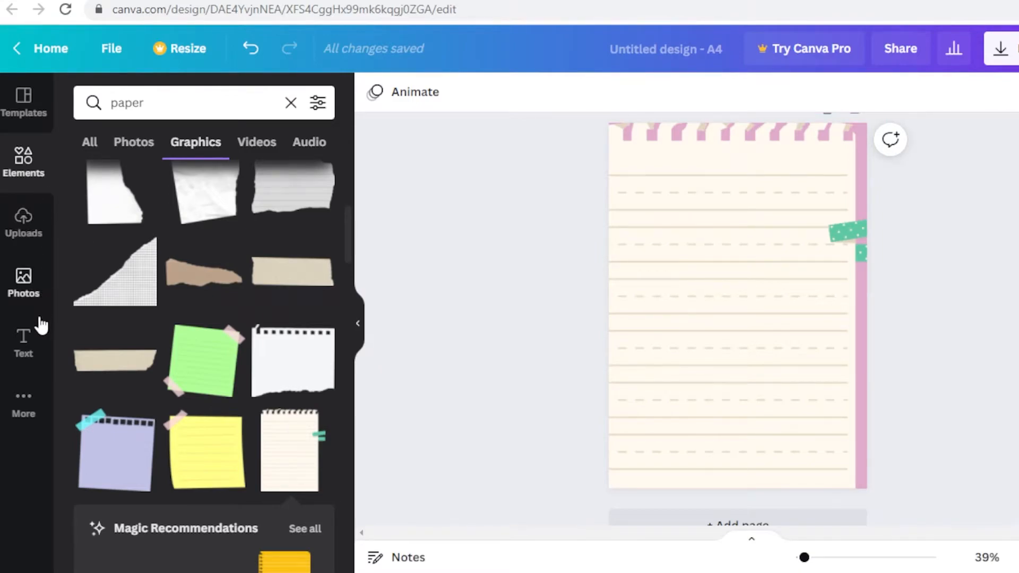
{"action": "left_click", "coordinate": [38, 340]}
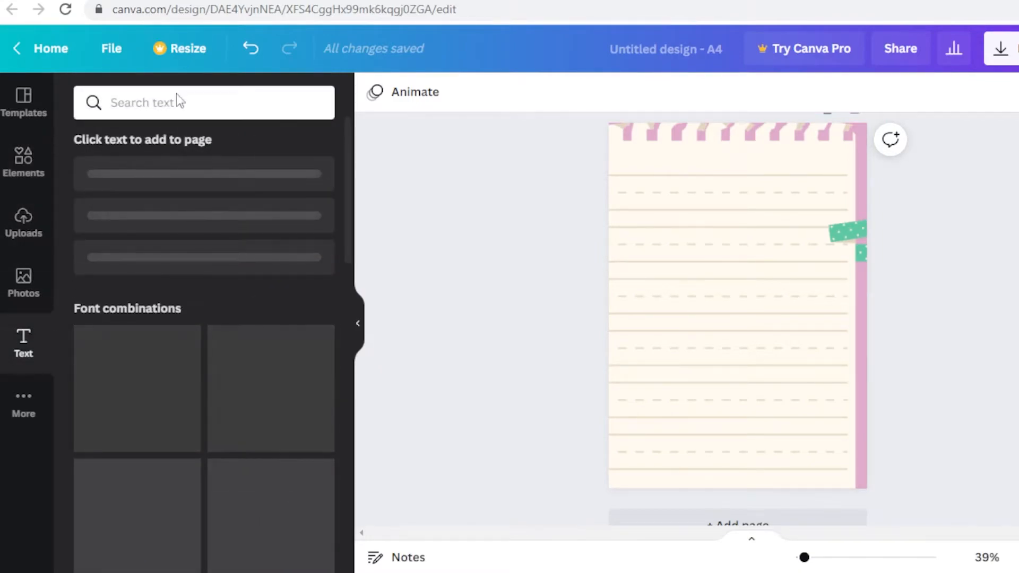
{"action": "scroll", "coordinate": [246, 150], "scroll_direction": "down", "scroll_amount": 15}
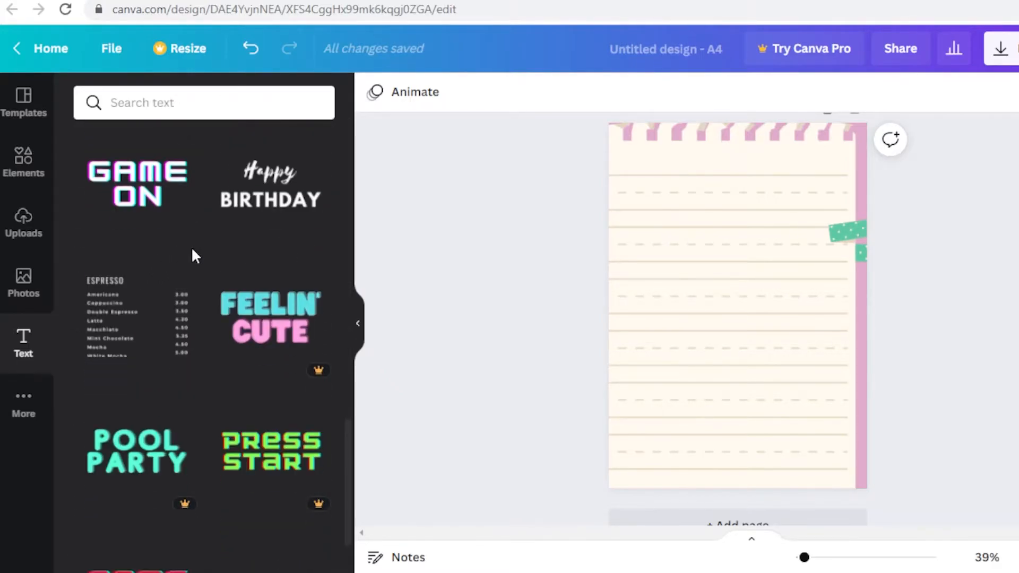
{"action": "scroll", "coordinate": [193, 257], "scroll_direction": "down", "scroll_amount": 3}
{"action": "scroll", "coordinate": [187, 284], "scroll_direction": "down", "scroll_amount": 3}
{"action": "scroll", "coordinate": [187, 287], "scroll_direction": "up", "scroll_amount": 15}
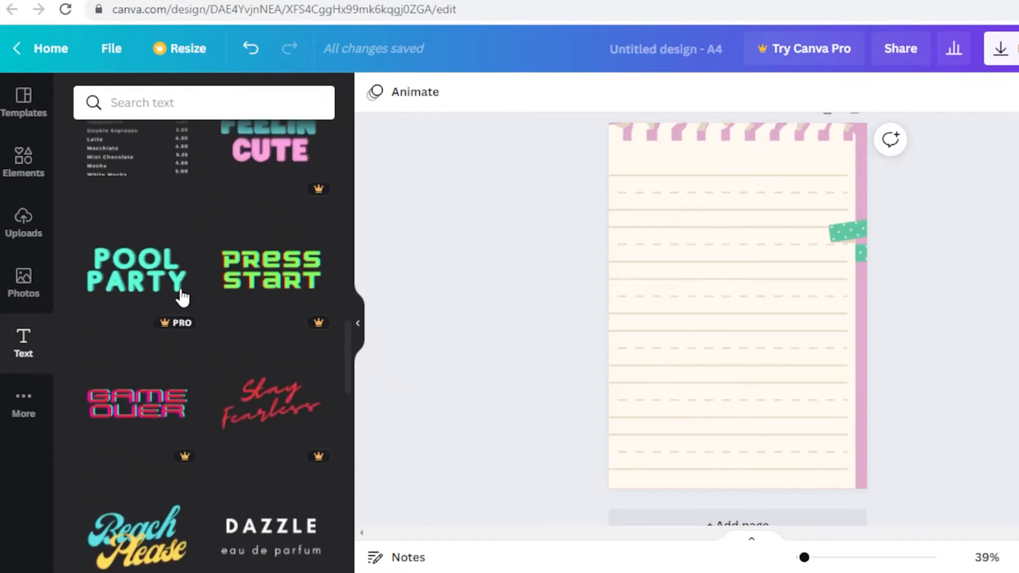
{"action": "scroll", "coordinate": [216, 291], "scroll_direction": "down", "scroll_amount": 5}
{"action": "scroll", "coordinate": [203, 298], "scroll_direction": "up", "scroll_amount": 10}
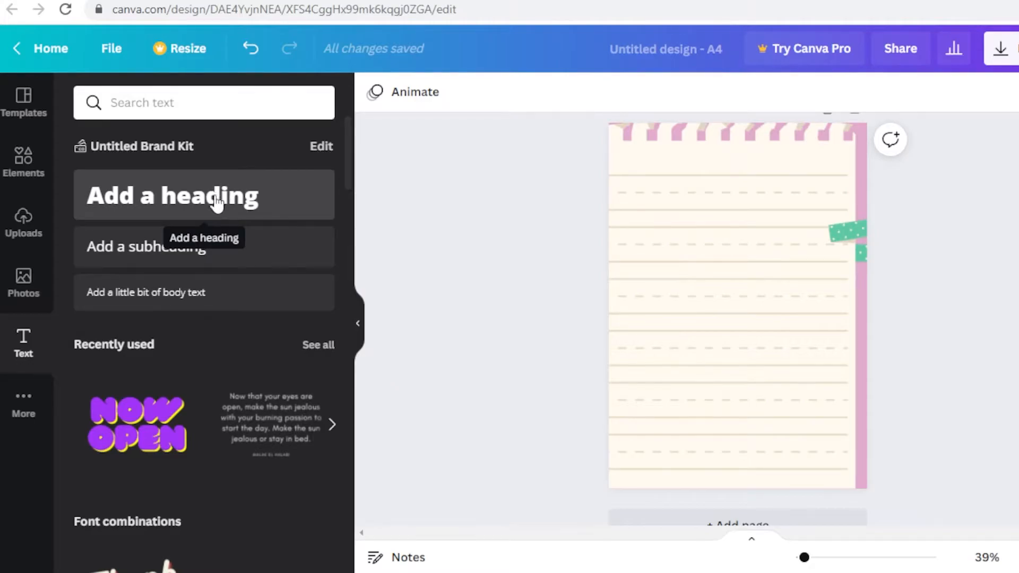
{"action": "scroll", "coordinate": [212, 212], "scroll_direction": "down", "scroll_amount": 10}
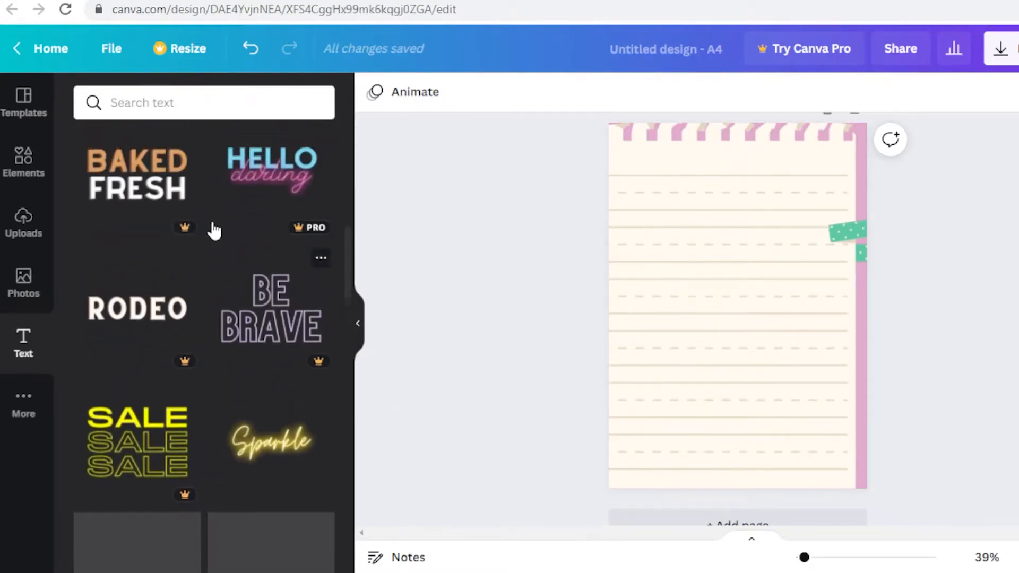
{"action": "scroll", "coordinate": [213, 230], "scroll_direction": "up", "scroll_amount": 5}
{"action": "scroll", "coordinate": [227, 274], "scroll_direction": "down", "scroll_amount": 3}
{"action": "scroll", "coordinate": [257, 249], "scroll_direction": "up", "scroll_amount": 3}
{"action": "left_click", "coordinate": [323, 246]}
{"action": "left_click", "coordinate": [676, 317]}
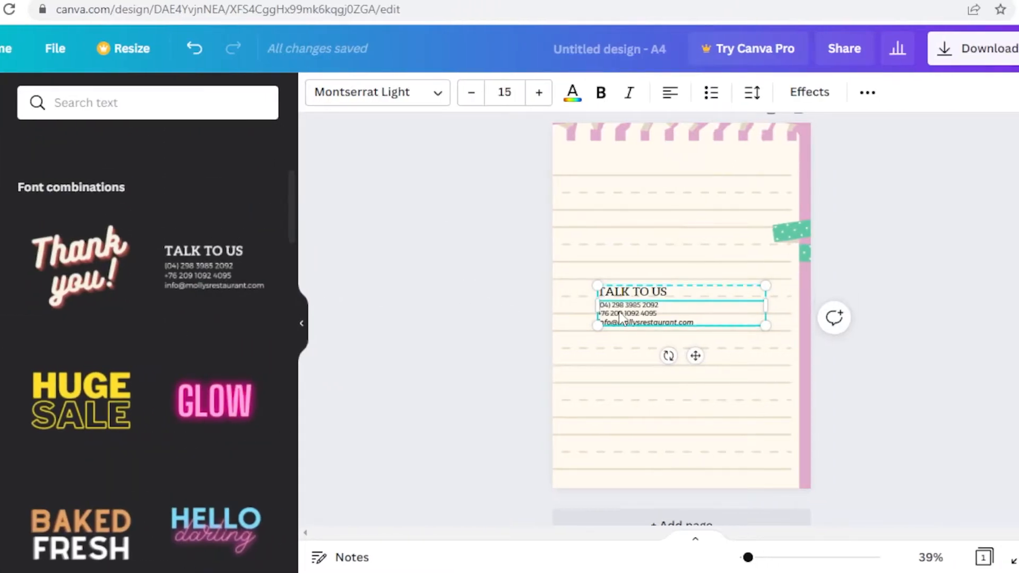
{"action": "key", "text": "Delete"}
Replace the remaining heading with "MONTHLY PLANNER" in italics and centre it above the notepad's first line.
{"action": "double_click", "coordinate": [647, 291]}
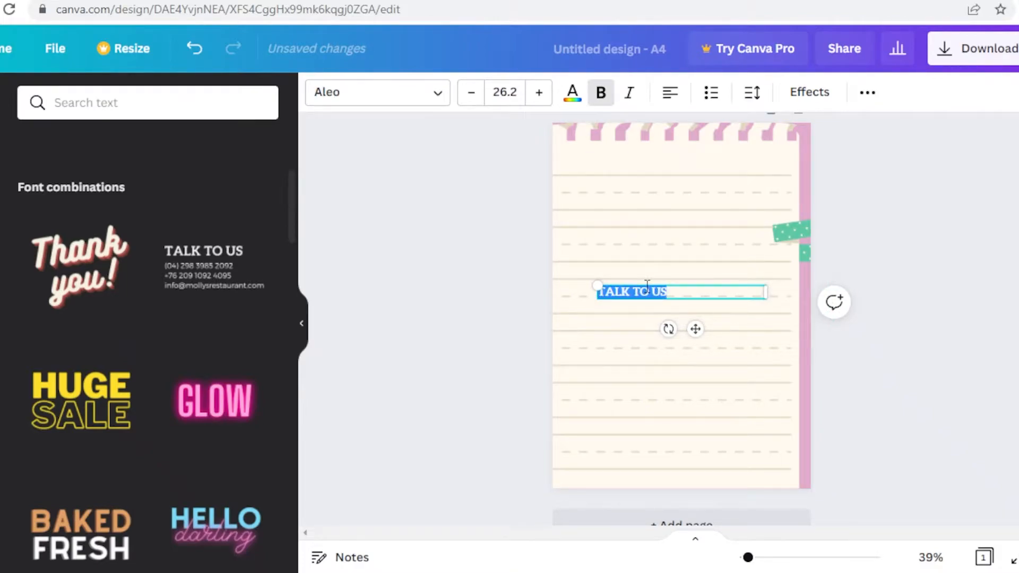
{"action": "key", "text": "BackSpace"}
{"action": "key", "text": "ctrl+i"}
{"action": "type", "text": "MONTHLY PLANNER"}
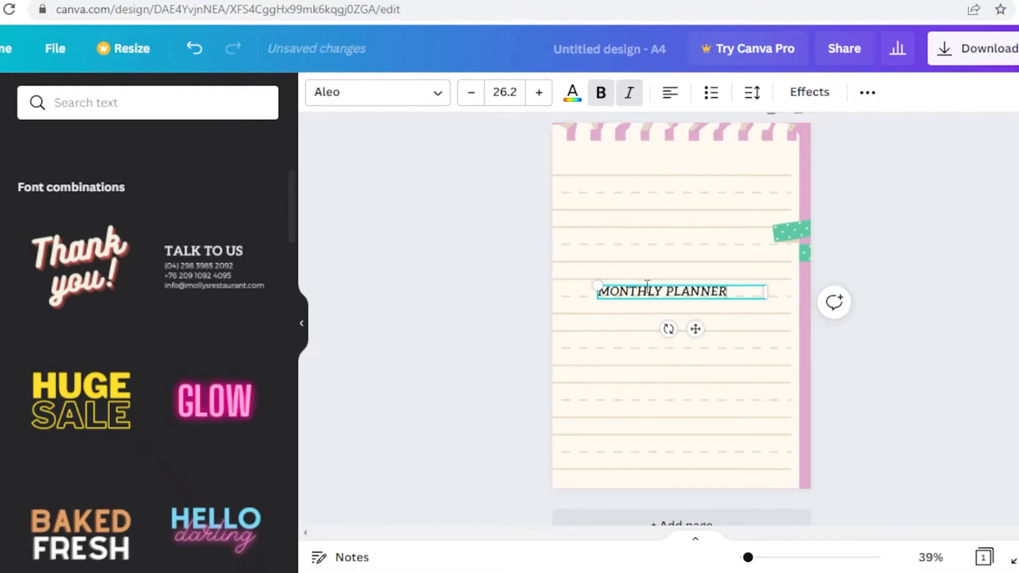
{"action": "left_click_drag", "start_coordinate": [696, 329], "coordinate": [695, 203]}
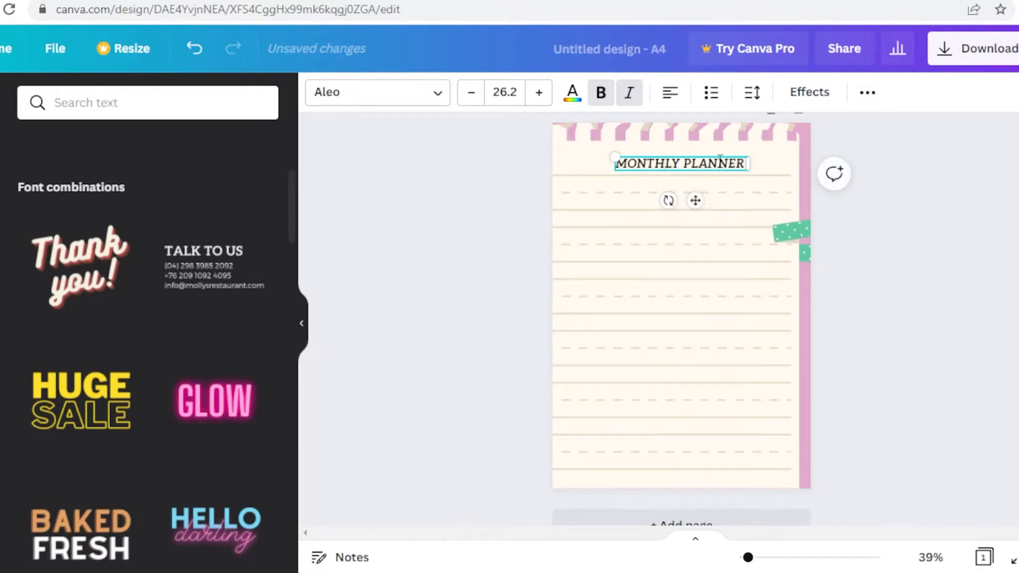
{"action": "left_click", "coordinate": [767, 209]}
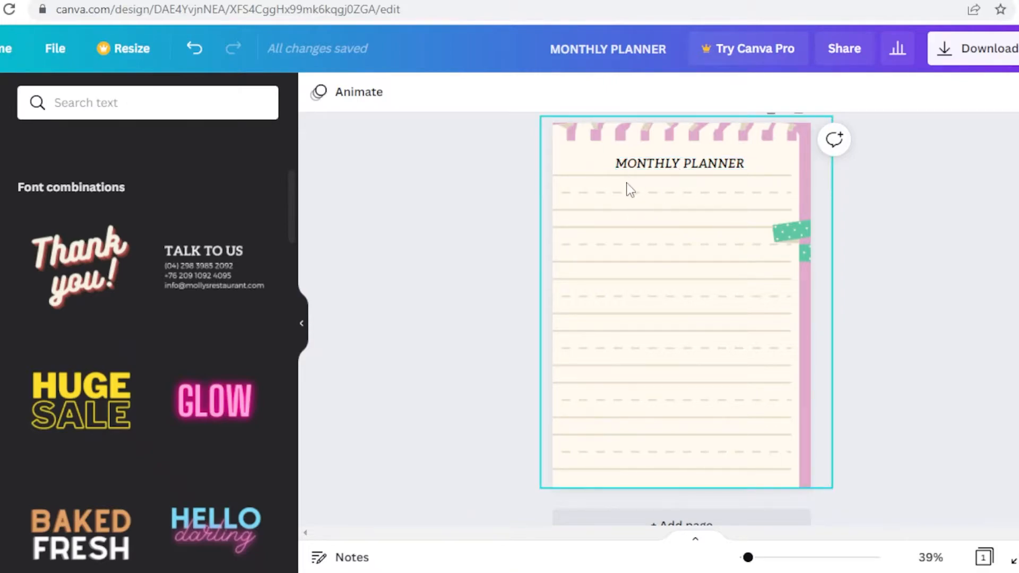
Duplicate the MONTHLY PLANNER page repeatedly until the document has 13 pages.
{"action": "scroll", "coordinate": [676, 309], "scroll_direction": "down", "scroll_amount": 1}
{"action": "scroll", "coordinate": [677, 310], "scroll_direction": "down", "scroll_amount": 1}
{"action": "scroll", "coordinate": [845, 258], "scroll_direction": "up", "scroll_amount": 2}
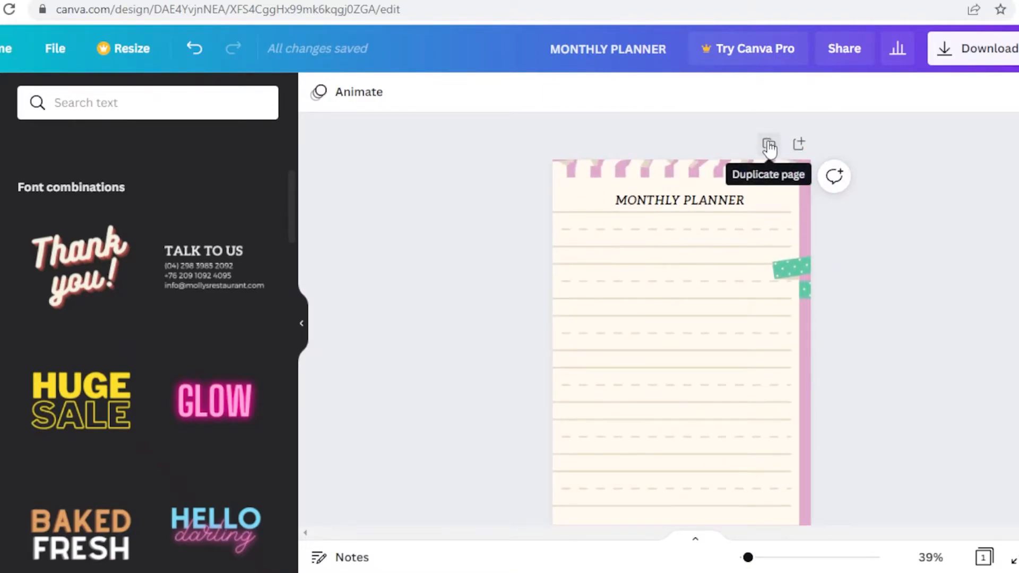
{"action": "left_click", "coordinate": [769, 146]}
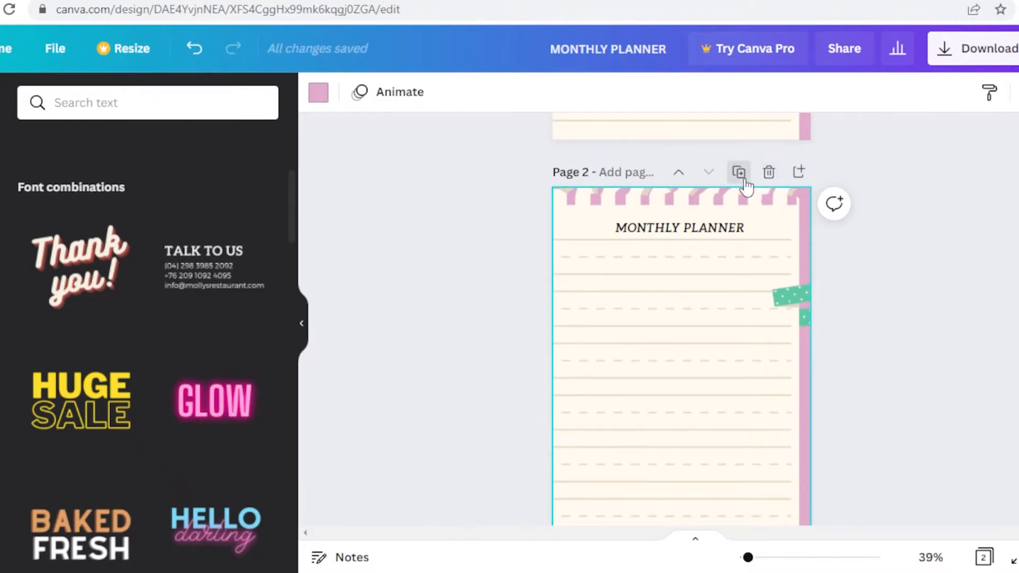
{"action": "left_click", "coordinate": [739, 171]}
{"action": "left_click", "coordinate": [745, 234]}
{"action": "left_click", "coordinate": [740, 201]}
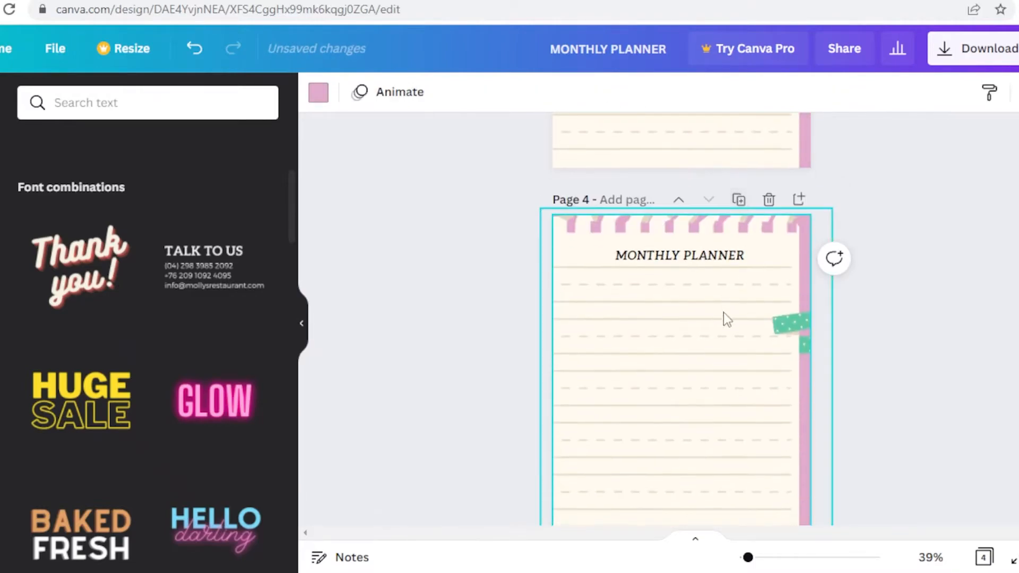
{"action": "left_click", "coordinate": [739, 200]}
{"action": "left_click", "coordinate": [739, 201]}
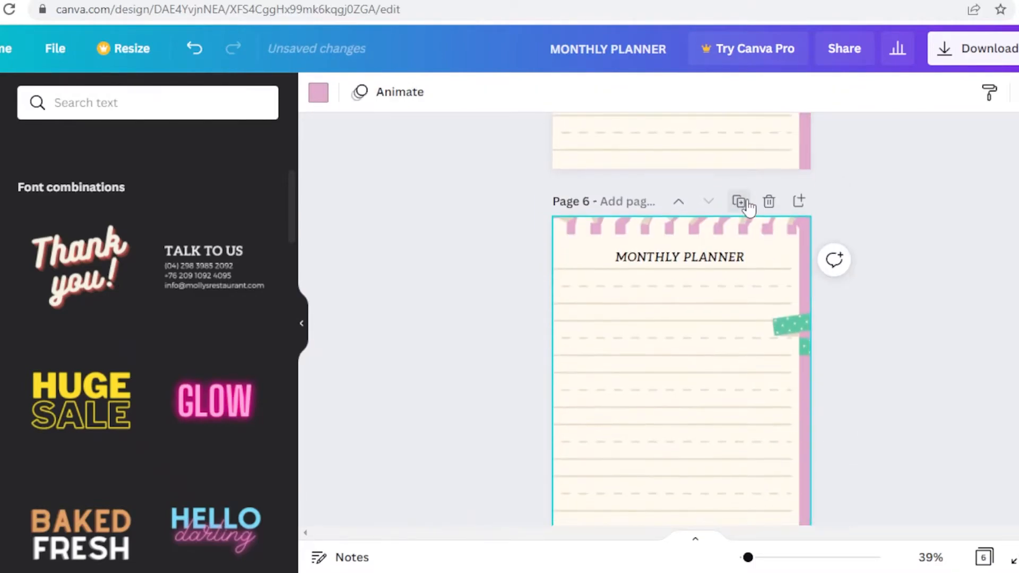
{"action": "left_click", "coordinate": [739, 200]}
{"action": "left_click", "coordinate": [740, 201]}
{"action": "left_click", "coordinate": [742, 201]}
{"action": "left_click", "coordinate": [742, 202]}
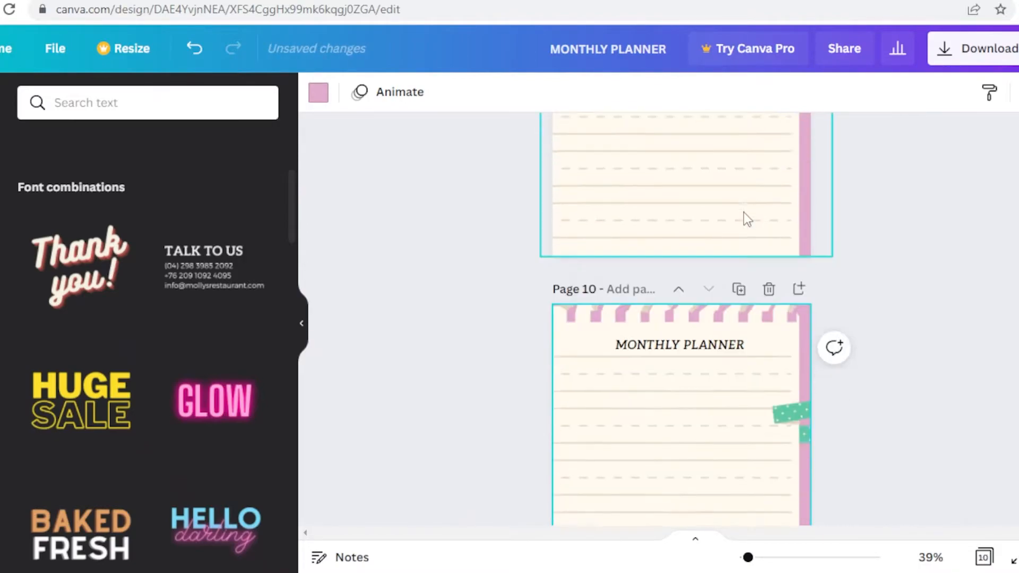
{"action": "left_click", "coordinate": [742, 202]}
{"action": "left_click", "coordinate": [739, 205]}
{"action": "left_click", "coordinate": [739, 206]}
Duplicate the MONTHLY PLANNER title on page 1 and place the copy below it, towards the page's left side.
{"action": "scroll", "coordinate": [681, 319], "scroll_direction": "up", "scroll_amount": 3}
{"action": "scroll", "coordinate": [877, 419], "scroll_direction": "up", "scroll_amount": 20}
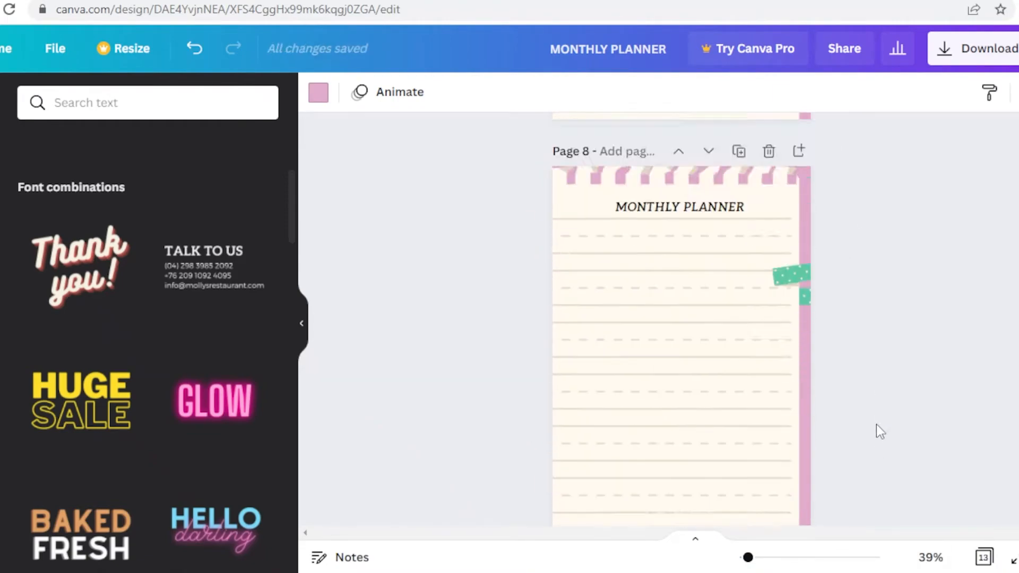
{"action": "scroll", "coordinate": [945, 366], "scroll_direction": "up", "scroll_amount": 20}
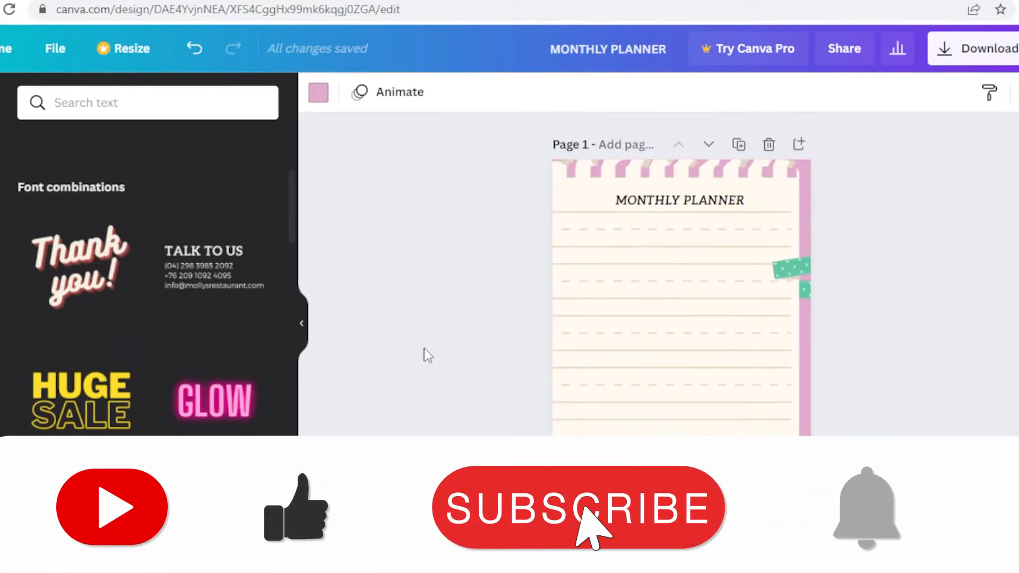
{"action": "scroll", "coordinate": [431, 351], "scroll_direction": "down", "scroll_amount": 5}
{"action": "scroll", "coordinate": [438, 355], "scroll_direction": "up", "scroll_amount": 5}
{"action": "scroll", "coordinate": [438, 354], "scroll_direction": "down", "scroll_amount": 2}
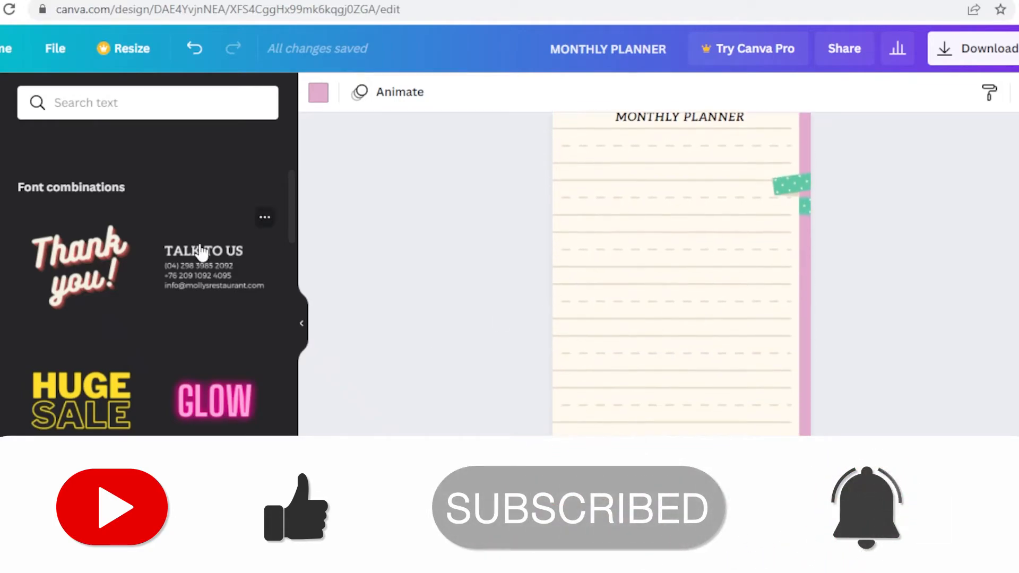
{"action": "scroll", "coordinate": [603, 129], "scroll_direction": "up", "scroll_amount": 2}
{"action": "left_click", "coordinate": [657, 199]}
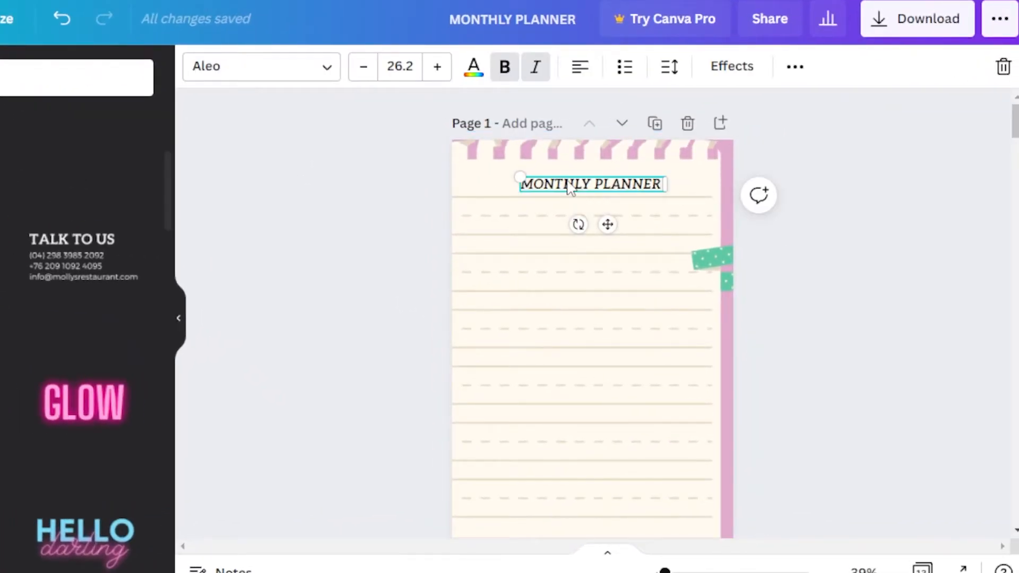
{"action": "key", "text": "ctrl+d"}
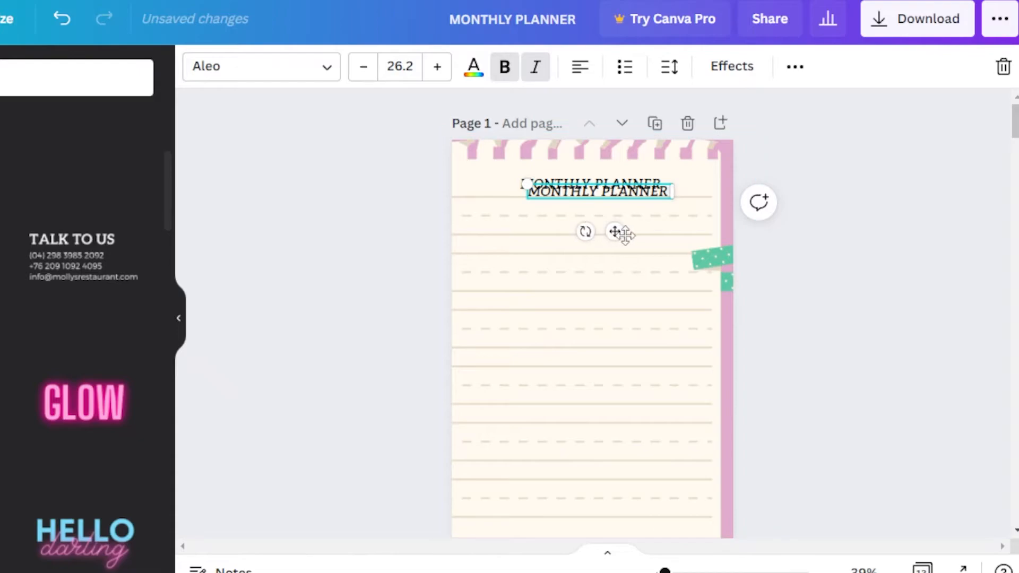
{"action": "left_click_drag", "start_coordinate": [614, 231], "coordinate": [567, 280]}
Replace the copied title's text with "JANUARY" and narrow its text box to fit the word.
{"action": "double_click", "coordinate": [583, 238]}
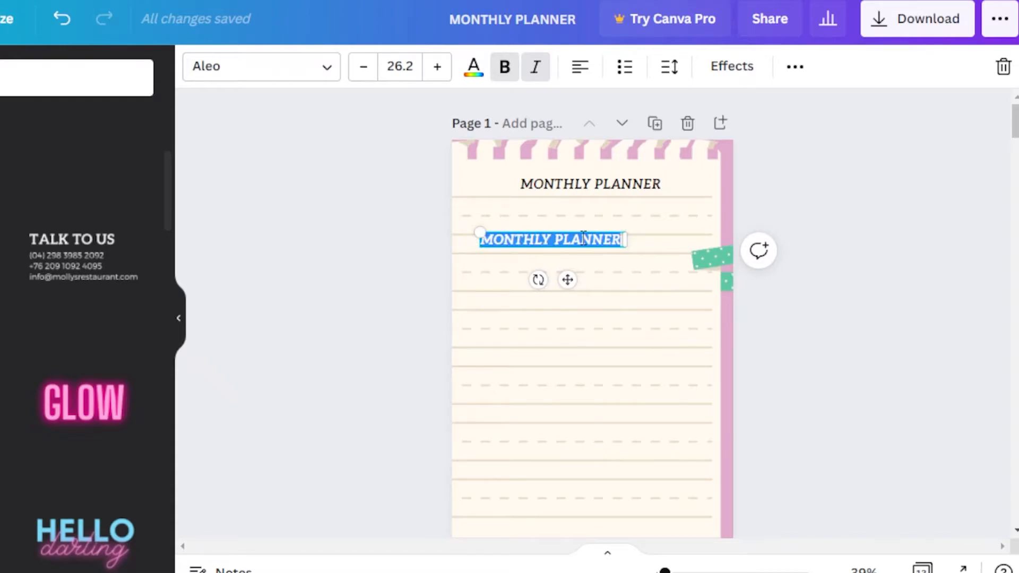
{"action": "type", "text": "JANUARY"}
{"action": "left_click", "coordinate": [462, 246]}
{"action": "left_click", "coordinate": [506, 249]}
{"action": "left_click_drag", "start_coordinate": [623, 238], "coordinate": [554, 239]}
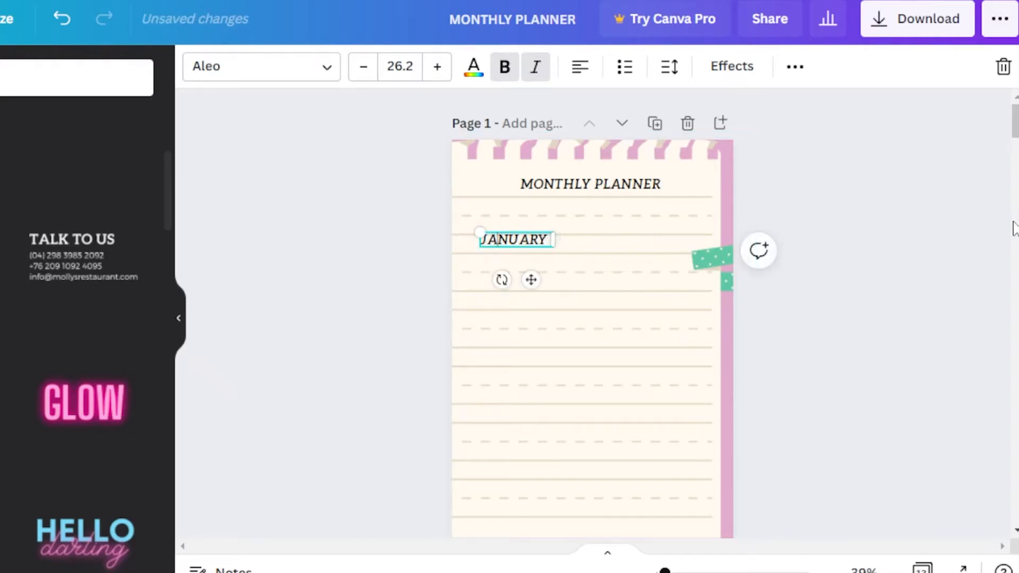
{"action": "left_click", "coordinate": [1016, 228]}
{"action": "scroll", "coordinate": [425, 215], "scroll_direction": "up", "scroll_amount": 5}
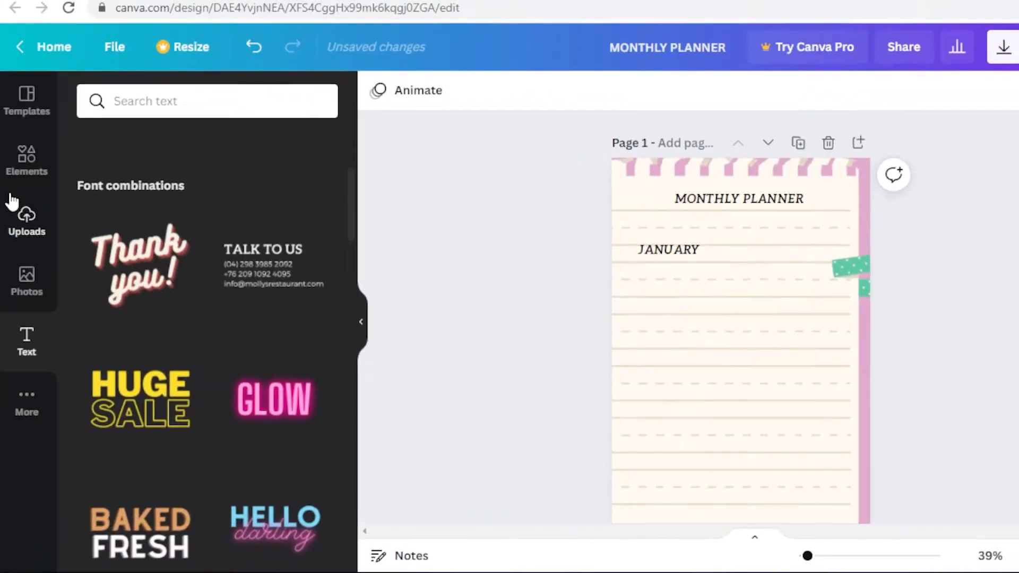
Search the elements library for "BOX" and look through the graphics and photo results.
{"action": "left_click", "coordinate": [25, 169]}
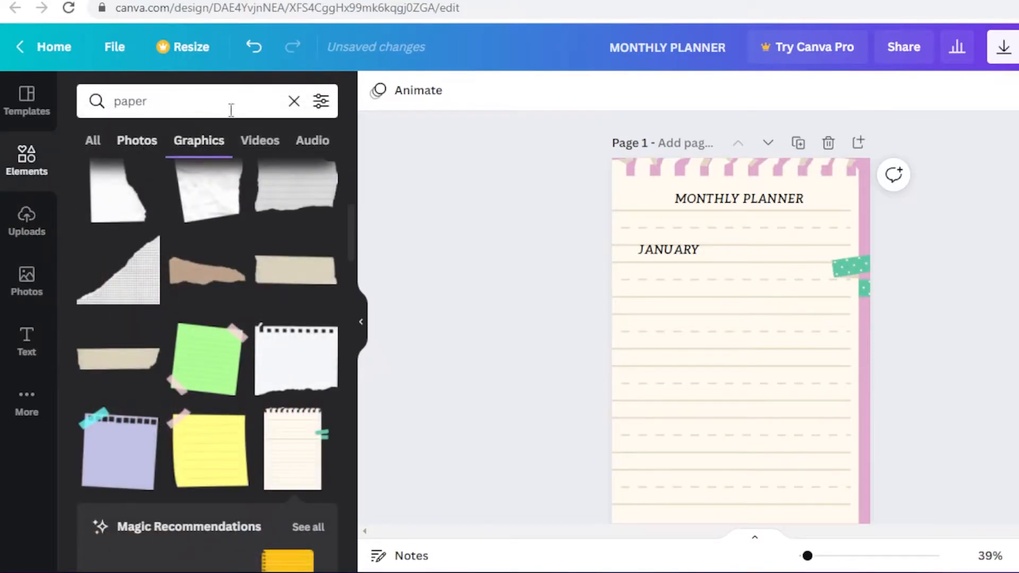
{"action": "left_click", "coordinate": [294, 101]}
{"action": "type", "text": "BOX"}
{"action": "key", "text": "Return"}
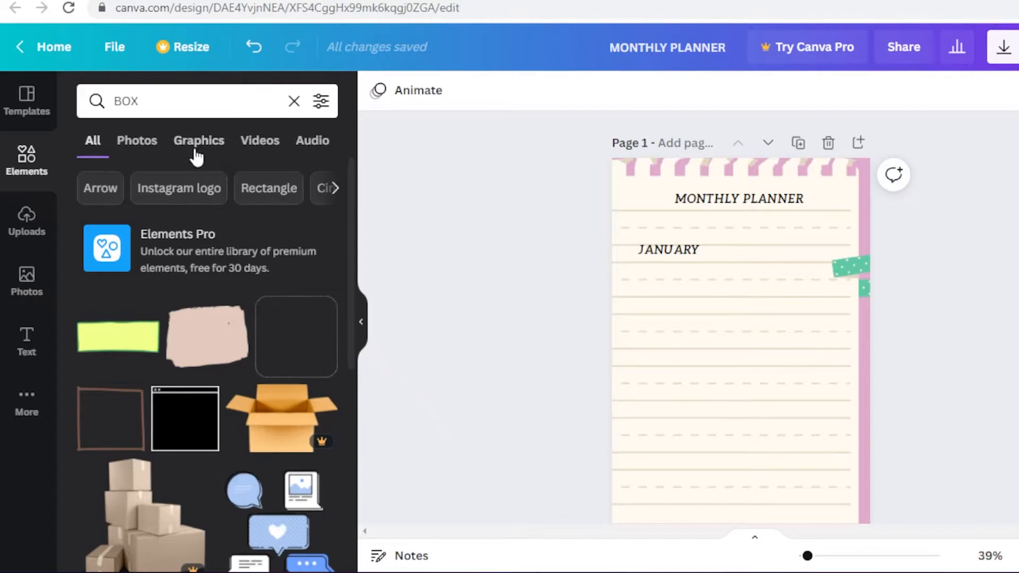
{"action": "left_click", "coordinate": [197, 154]}
{"action": "scroll", "coordinate": [136, 352], "scroll_direction": "down", "scroll_amount": 7}
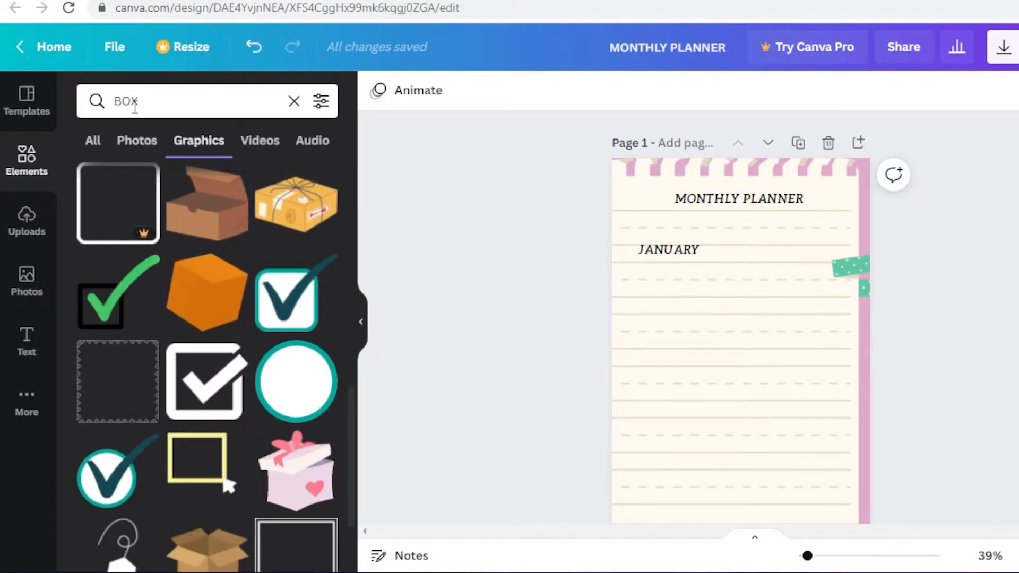
{"action": "left_click", "coordinate": [120, 143]}
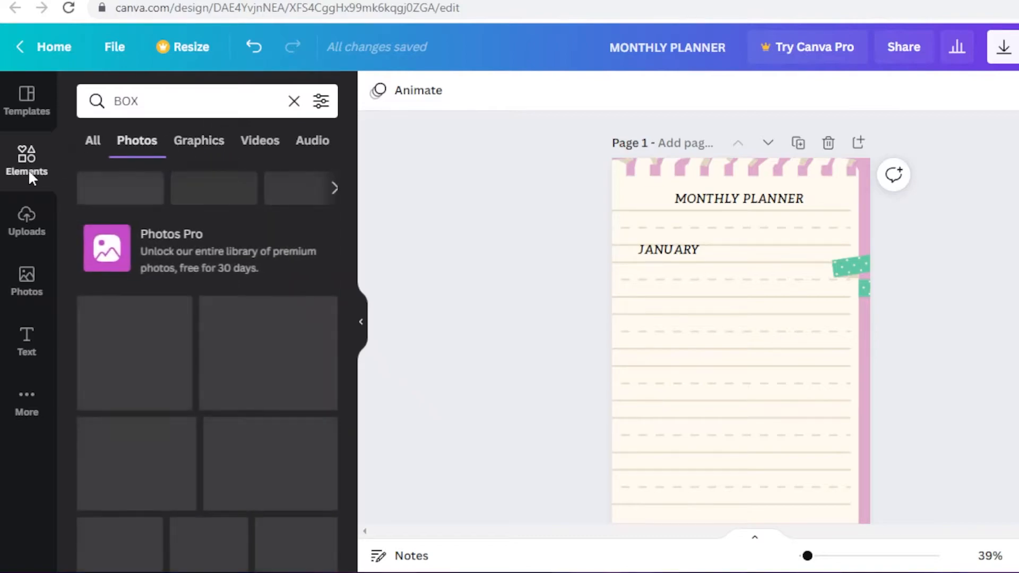
Add a square from Lines & Shapes, shrink it into a small flat rectangle and place it behind the JANUARY text.
{"action": "left_click", "coordinate": [28, 166]}
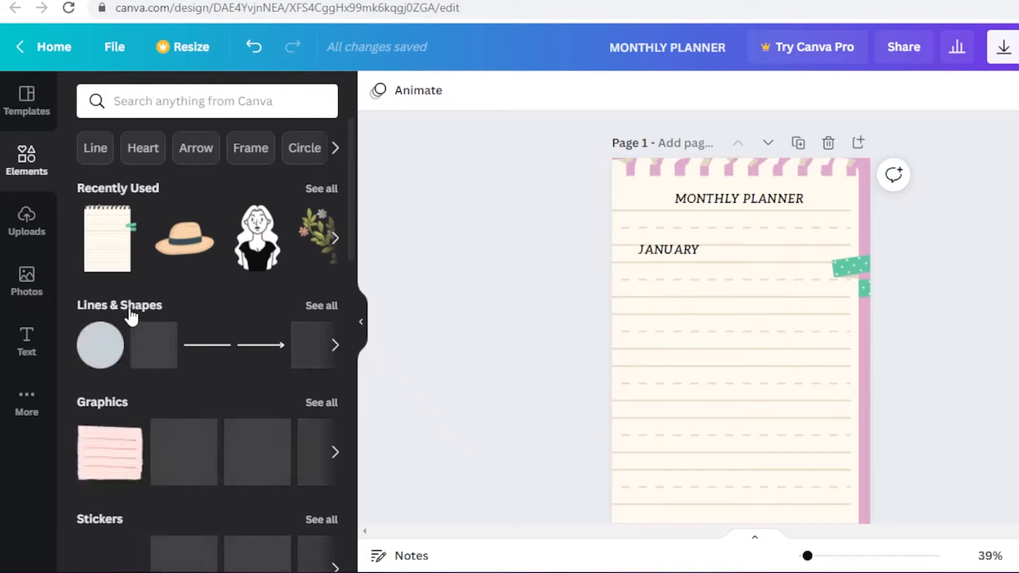
{"action": "left_click", "coordinate": [129, 312]}
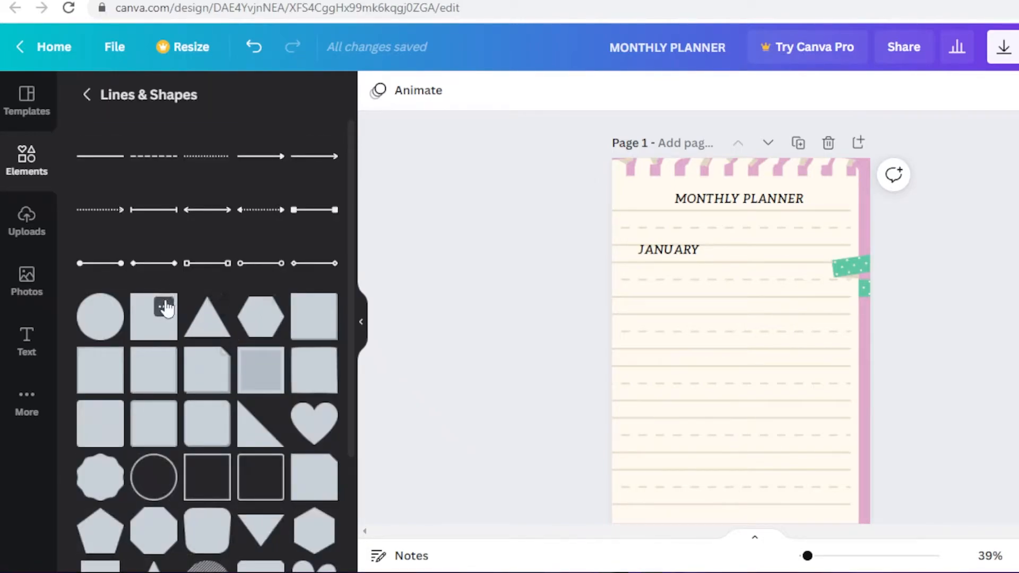
{"action": "left_click", "coordinate": [153, 322]}
{"action": "left_click_drag", "start_coordinate": [808, 404], "coordinate": [775, 299]}
{"action": "left_click_drag", "start_coordinate": [721, 330], "coordinate": [721, 299]}
{"action": "left_click_drag", "start_coordinate": [729, 291], "coordinate": [682, 255]}
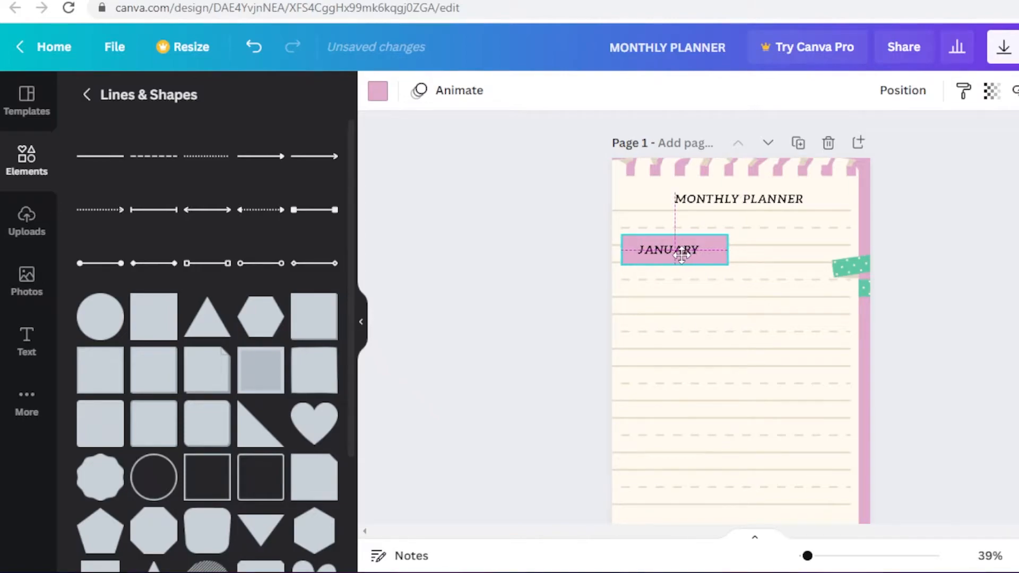
Adjust the pink rectangle's size and position so that it frames the JANUARY label as a slim banner.
{"action": "scroll", "coordinate": [678, 273], "scroll_direction": "down", "scroll_amount": 2}
{"action": "scroll", "coordinate": [682, 262], "scroll_direction": "up", "scroll_amount": 2}
{"action": "left_click", "coordinate": [679, 255]}
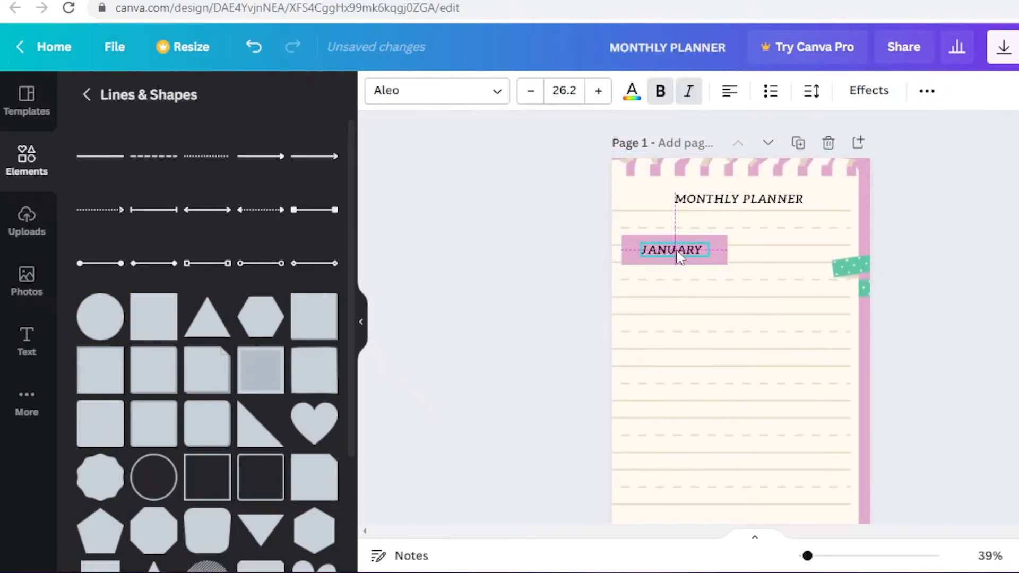
{"action": "left_click", "coordinate": [723, 257]}
{"action": "left_click_drag", "start_coordinate": [725, 264], "coordinate": [709, 259]}
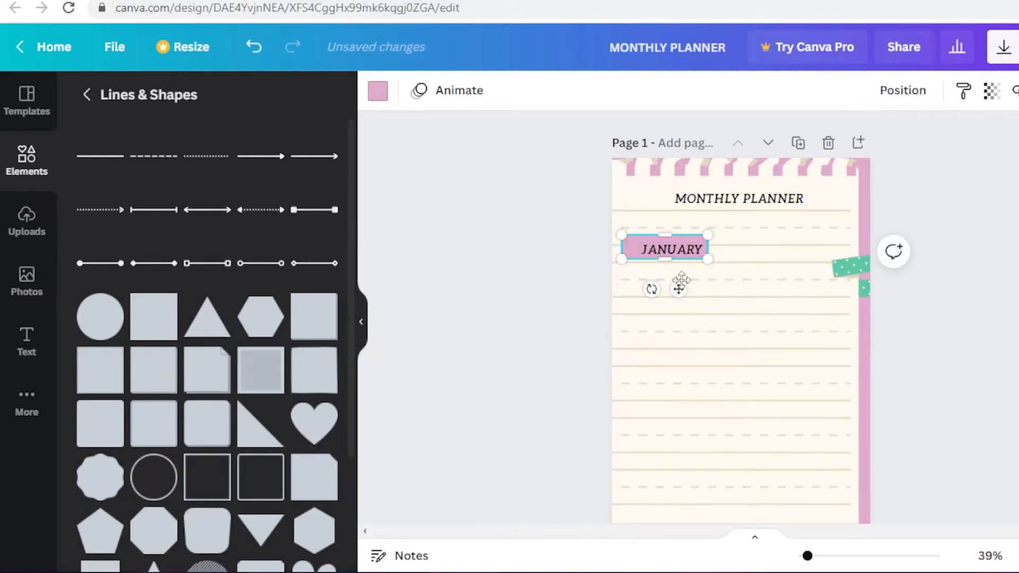
{"action": "left_click_drag", "start_coordinate": [685, 291], "coordinate": [691, 294]}
{"action": "mouse_move", "coordinate": [717, 245]}
{"action": "left_mouse_down"}
{"action": "mouse_move", "coordinate": [735, 246]}
{"action": "mouse_move", "coordinate": [707, 255]}
{"action": "left_mouse_up"}
{"action": "left_click", "coordinate": [950, 297]}
{"action": "scroll", "coordinate": [741, 329], "scroll_direction": "down", "scroll_amount": 5}
{"action": "scroll", "coordinate": [740, 329], "scroll_direction": "up", "scroll_amount": 5}
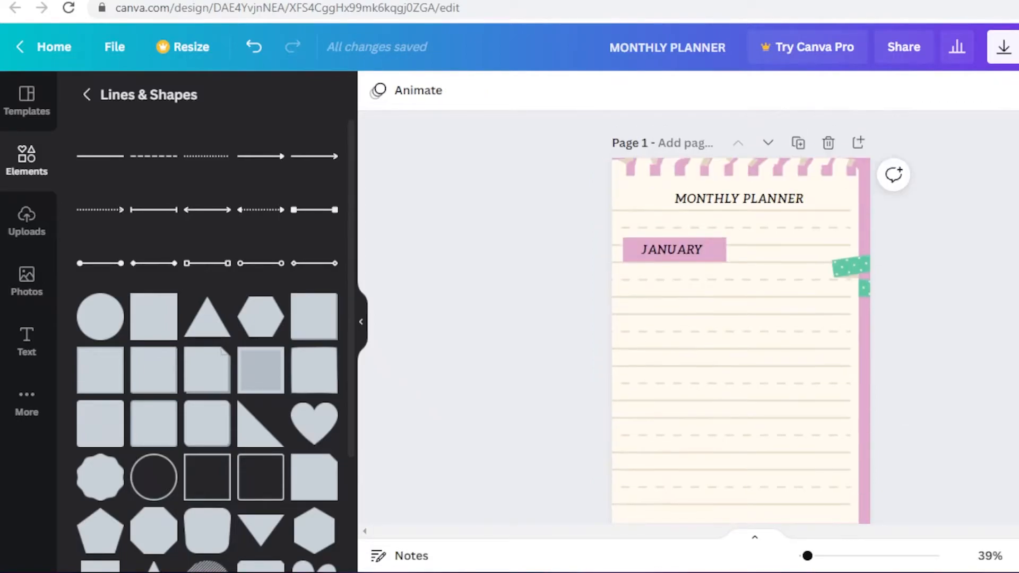
Recolor the JANUARY text with the off-white cream from the document colors.
{"action": "left_click", "coordinate": [682, 259]}
{"action": "left_click", "coordinate": [632, 91]}
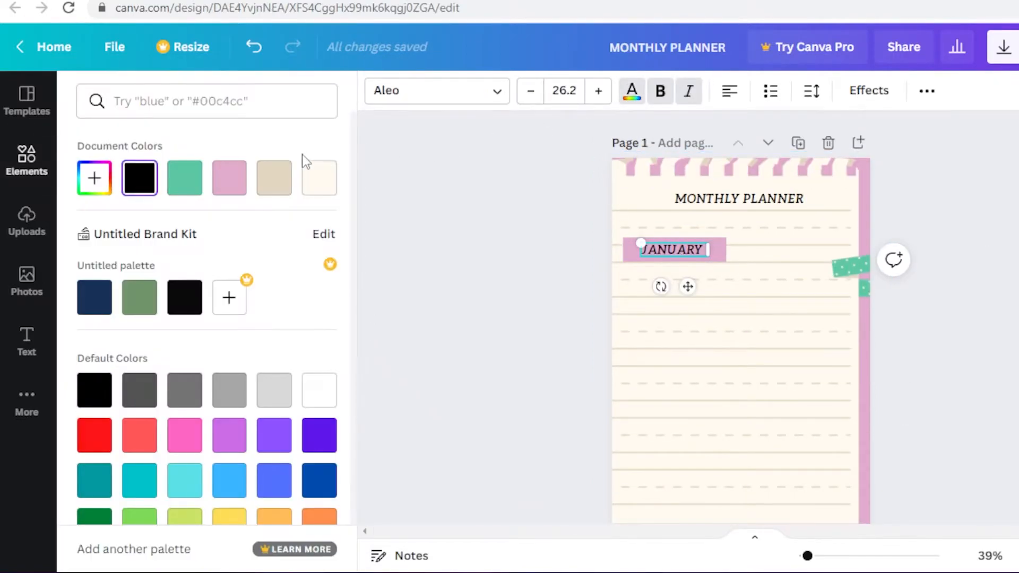
{"action": "left_click", "coordinate": [318, 178]}
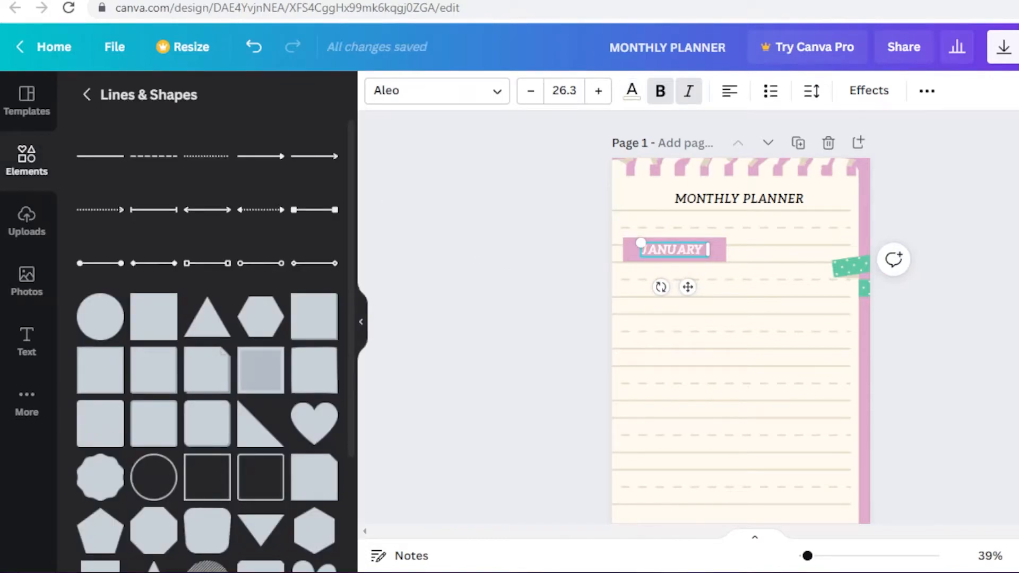
{"action": "left_click", "coordinate": [1017, 200]}
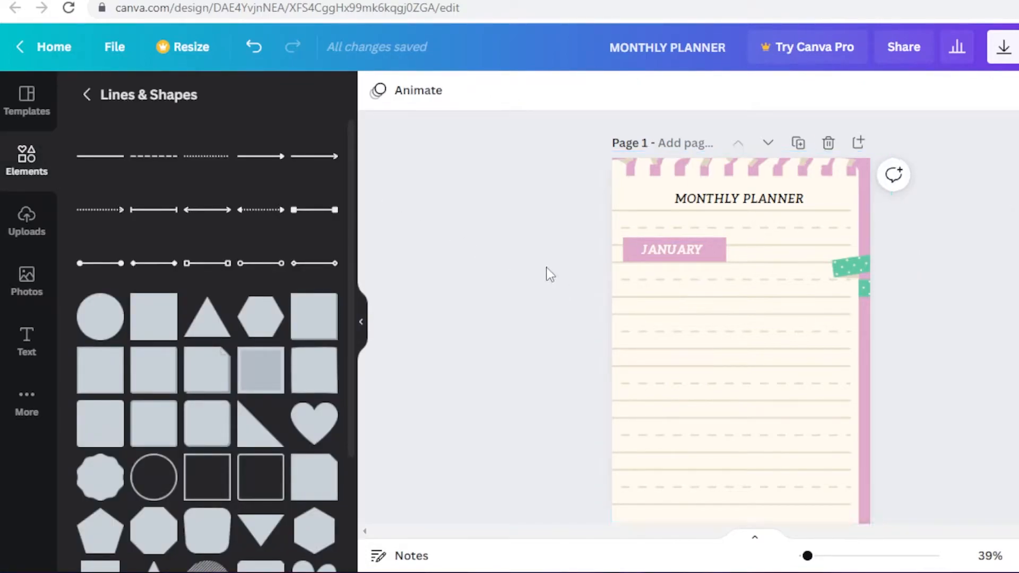
Recolor the rectangle behind JANUARY with a custom darker shade of pink.
{"action": "left_click", "coordinate": [722, 249]}
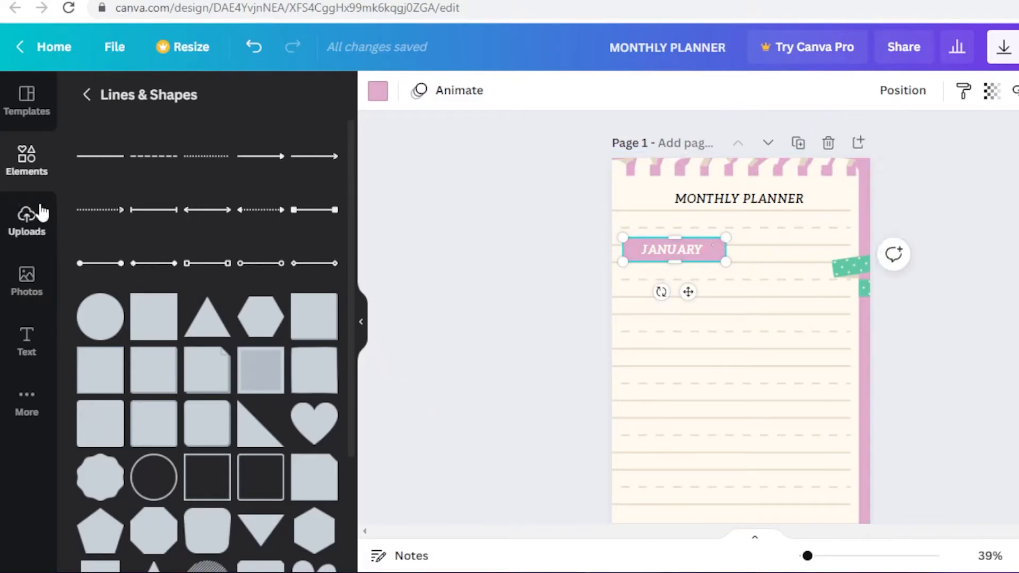
{"action": "left_click", "coordinate": [374, 98]}
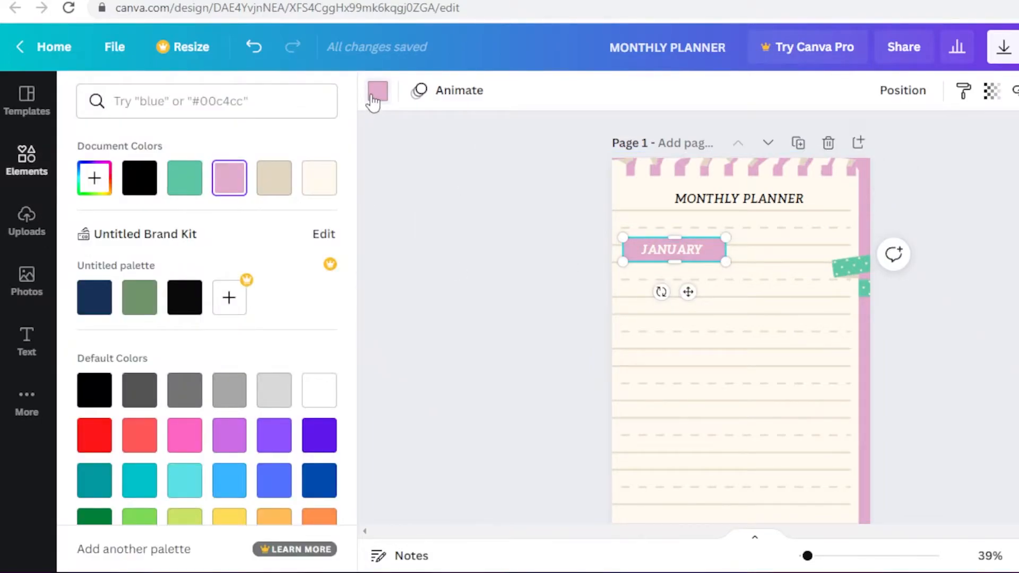
{"action": "left_click", "coordinate": [94, 177]}
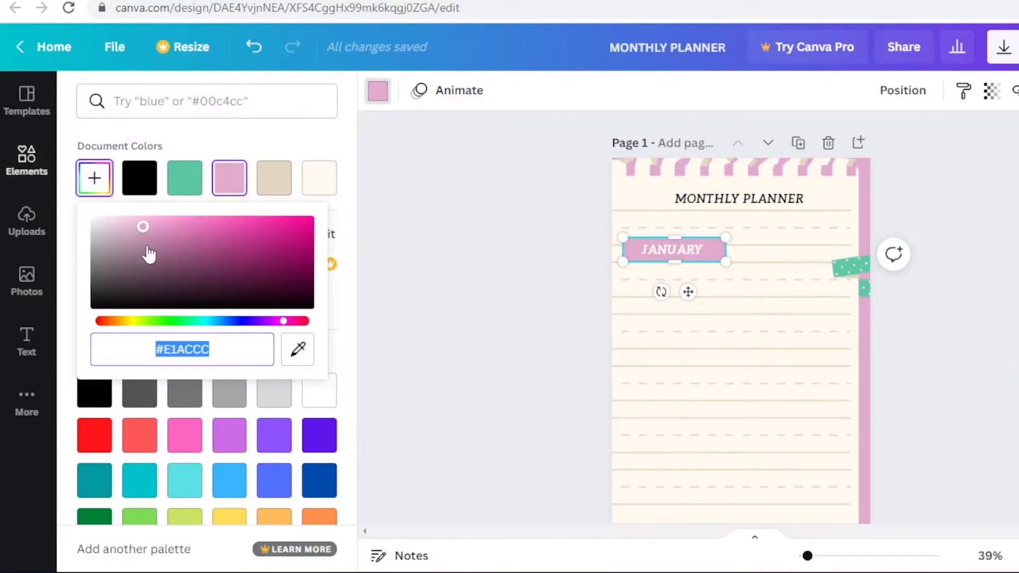
{"action": "left_click_drag", "start_coordinate": [143, 227], "coordinate": [173, 236]}
{"action": "left_click", "coordinate": [935, 307]}
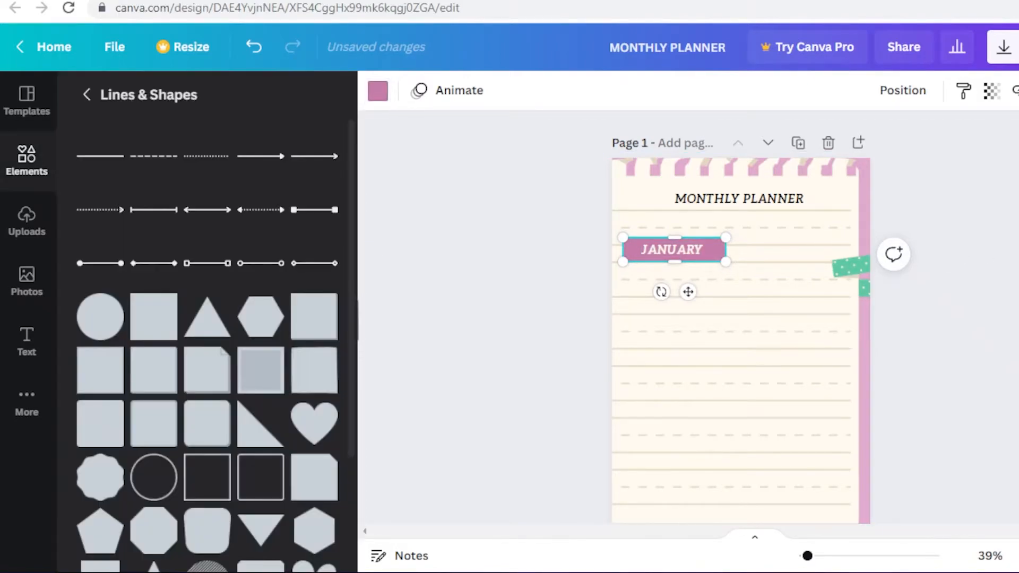
{"action": "left_click", "coordinate": [934, 308]}
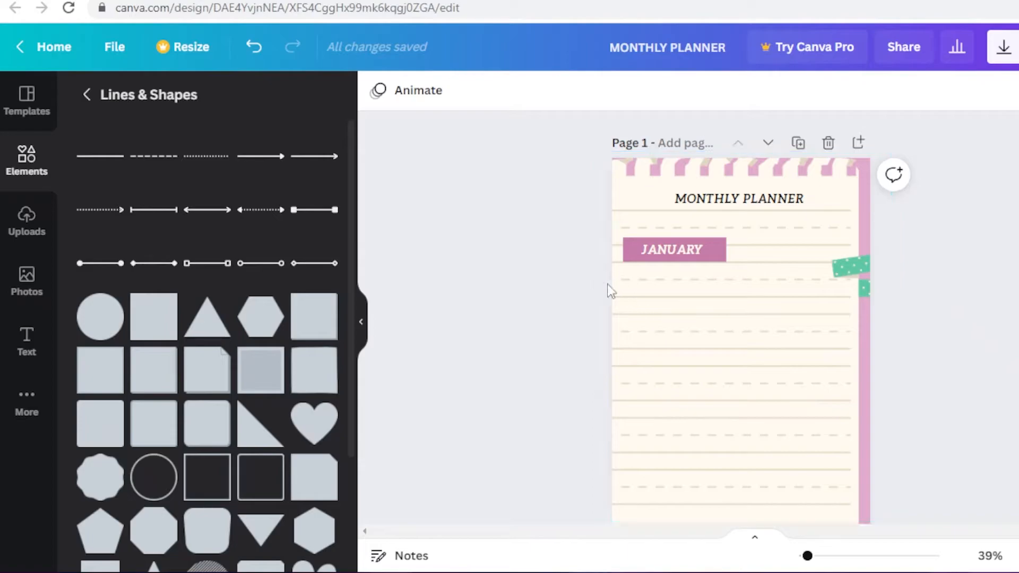
Link the JANUARY text to page 2 of this document.
{"action": "left_click", "coordinate": [689, 260]}
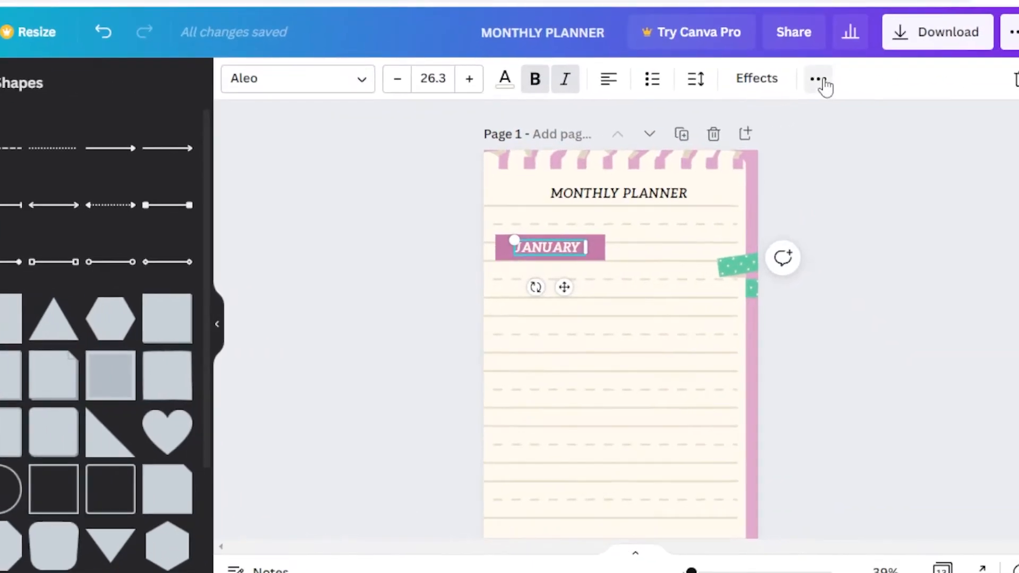
{"action": "left_click", "coordinate": [927, 91]}
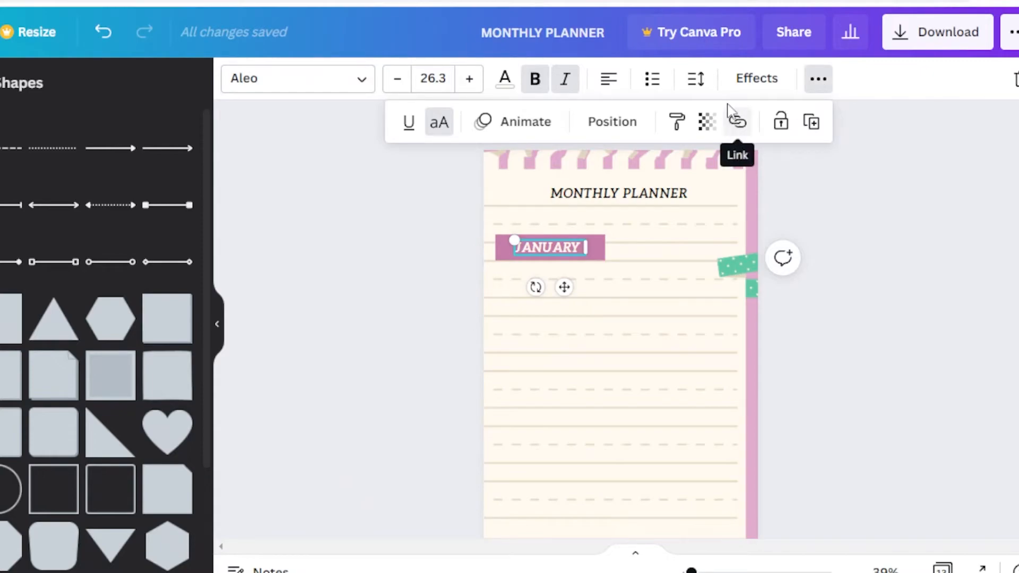
{"action": "left_click", "coordinate": [733, 121]}
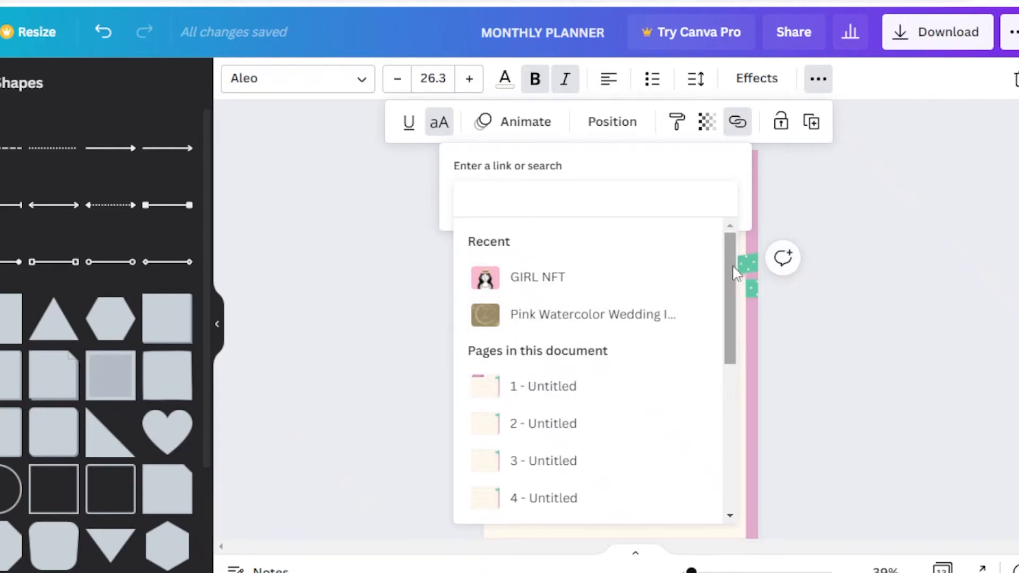
{"action": "scroll", "coordinate": [733, 284], "scroll_direction": "down", "scroll_amount": 2}
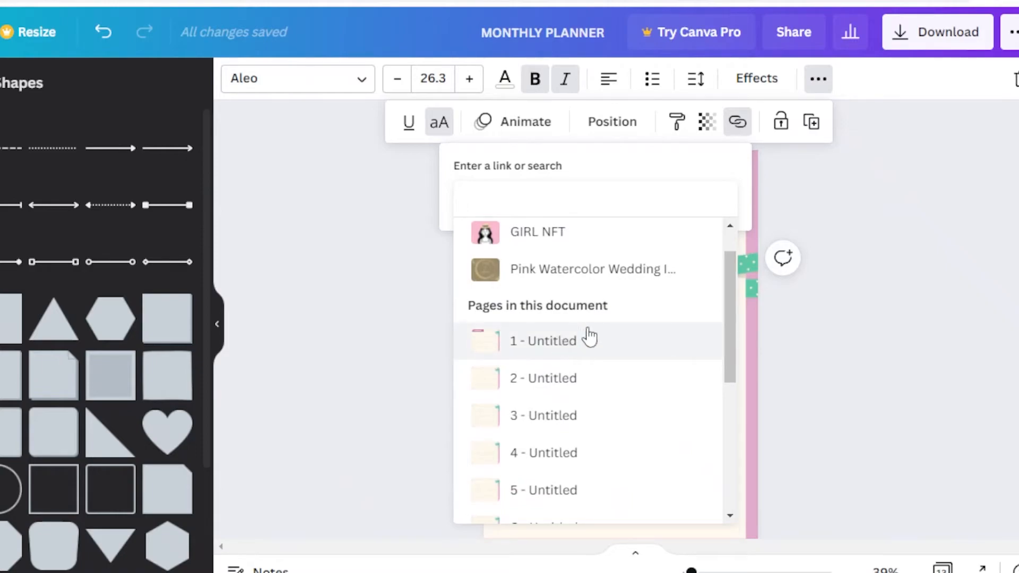
{"action": "left_click", "coordinate": [538, 379]}
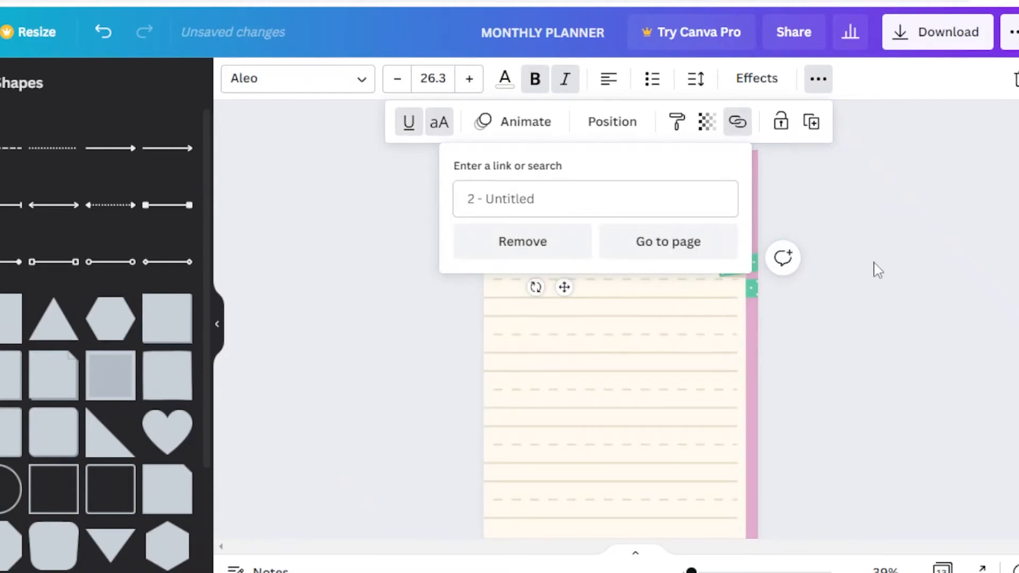
{"action": "left_click", "coordinate": [857, 179]}
{"action": "left_click", "coordinate": [889, 305]}
Review the page link assigned to the JANUARY text and look over the pages below it.
{"action": "left_click", "coordinate": [549, 247]}
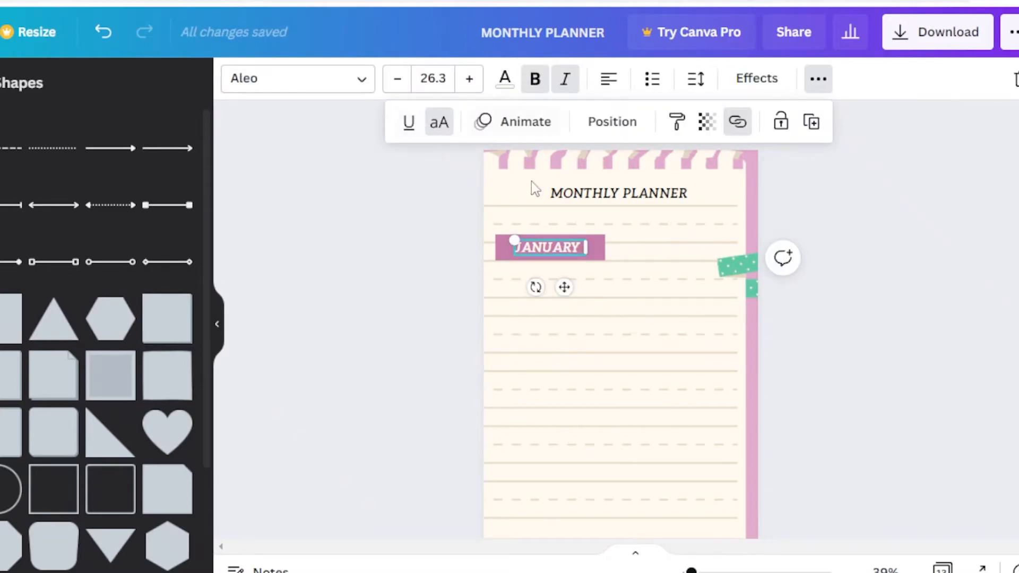
{"action": "left_click", "coordinate": [815, 85]}
{"action": "left_click", "coordinate": [818, 86]}
{"action": "left_click", "coordinate": [402, 208]}
{"action": "scroll", "coordinate": [955, 229], "scroll_direction": "down", "scroll_amount": 5}
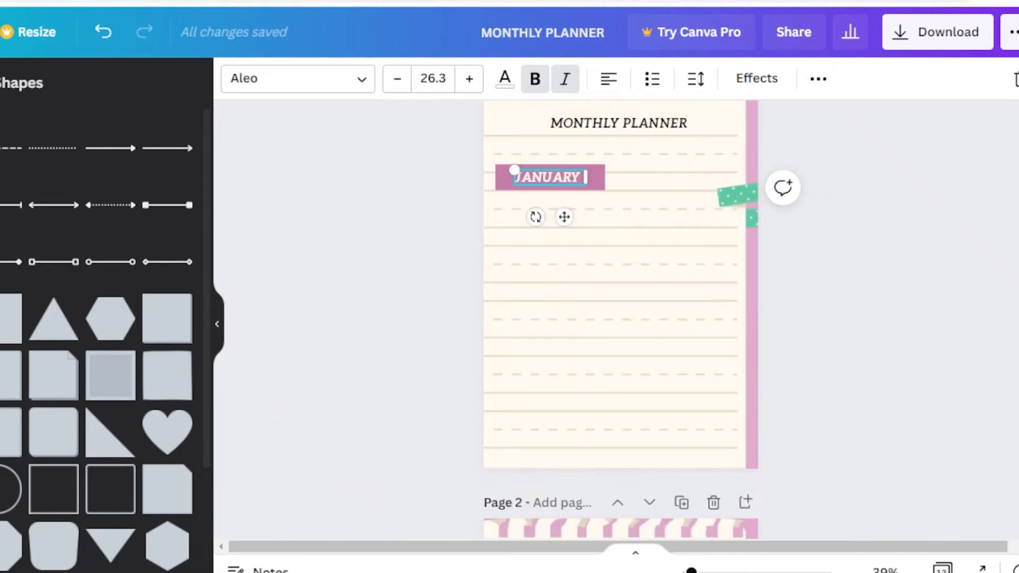
{"action": "scroll", "coordinate": [850, 276], "scroll_direction": "up", "scroll_amount": 5}
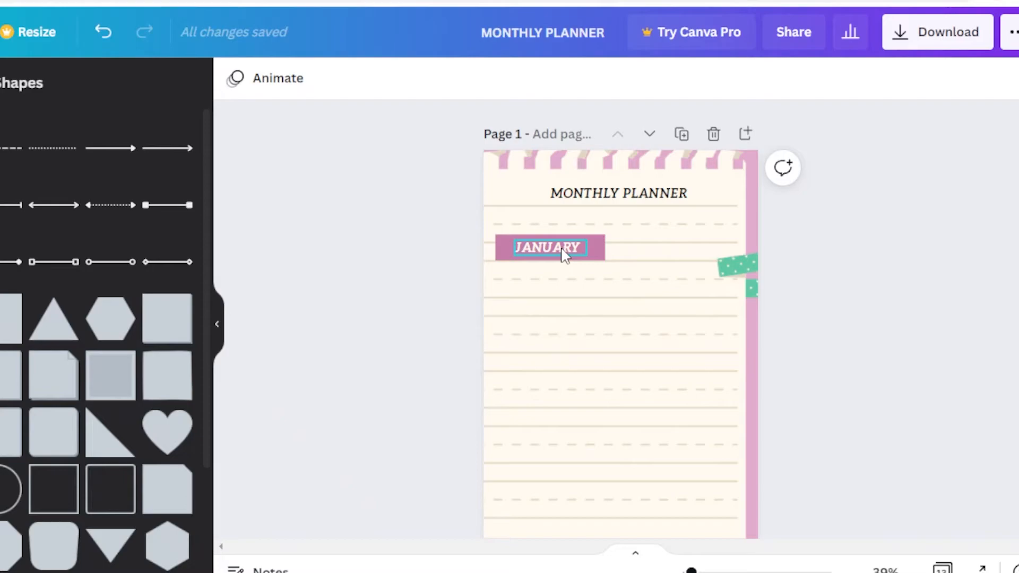
{"action": "left_click", "coordinate": [564, 256]}
{"action": "left_click", "coordinate": [349, 264]}
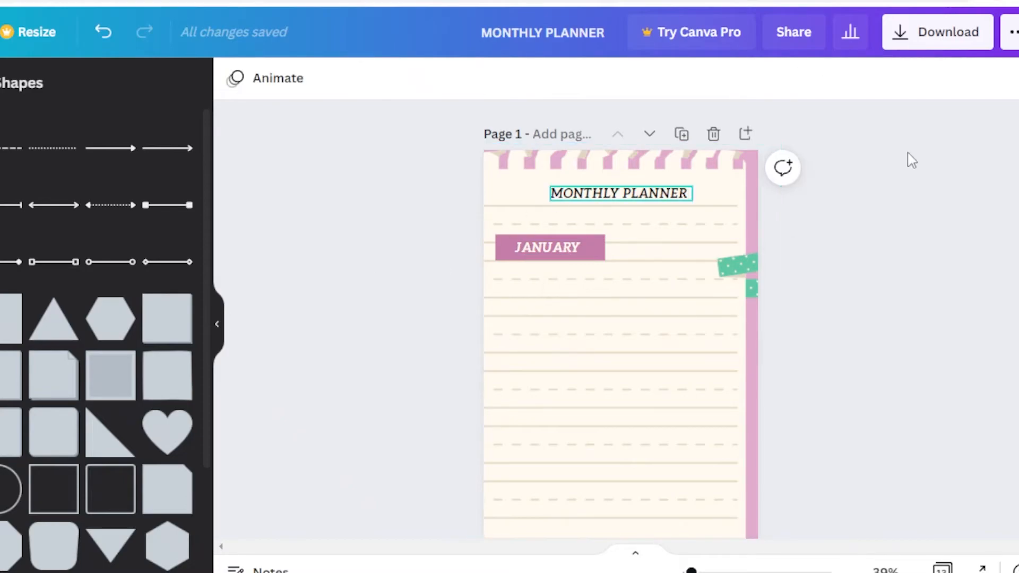
{"action": "left_click", "coordinate": [559, 245]}
{"action": "scroll", "coordinate": [936, 264], "scroll_direction": "down", "scroll_amount": 8}
{"action": "scroll", "coordinate": [937, 264], "scroll_direction": "up", "scroll_amount": 2}
{"action": "scroll", "coordinate": [566, 355], "scroll_direction": "up", "scroll_amount": 6}
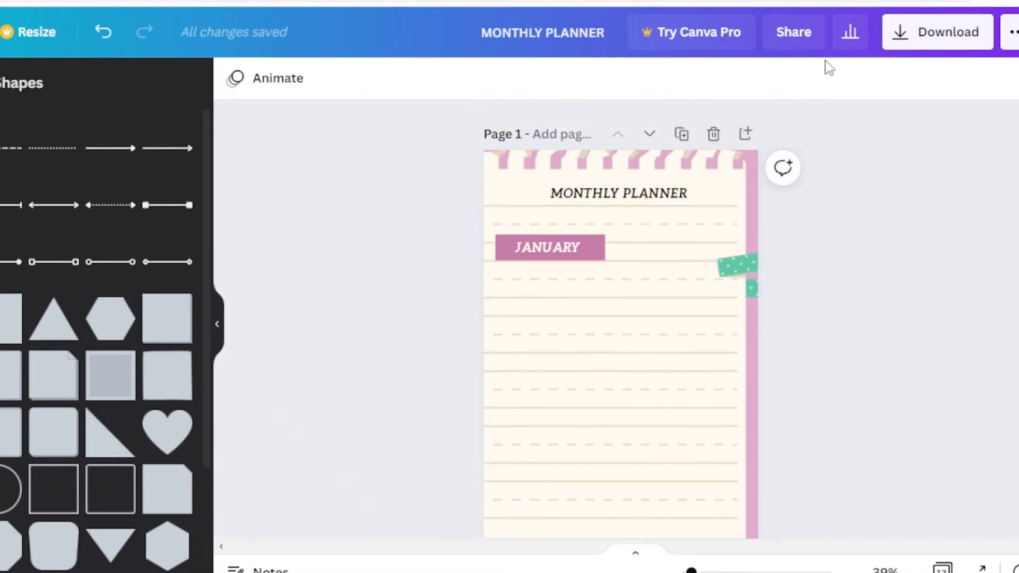
{"action": "left_click", "coordinate": [738, 124]}
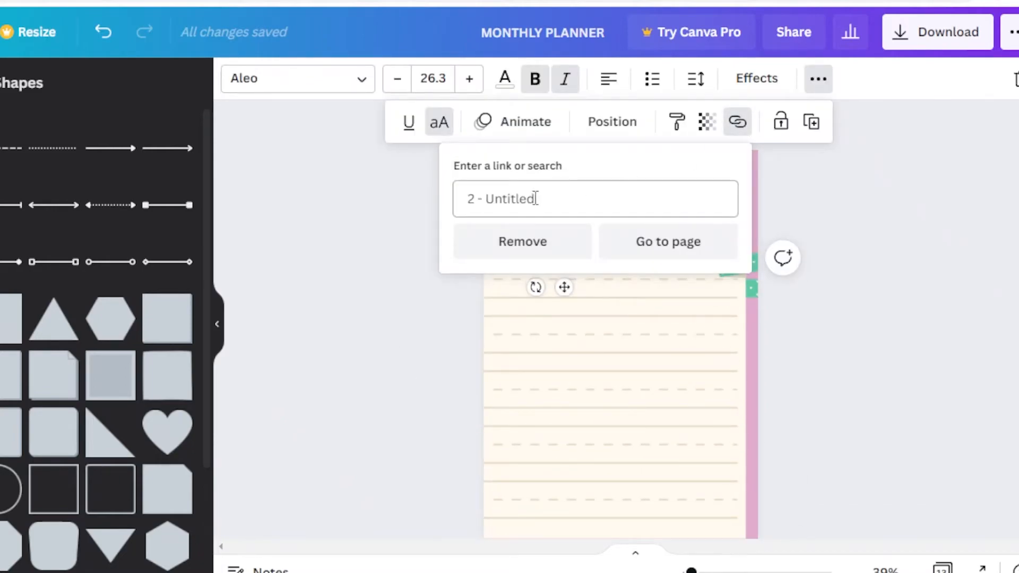
{"action": "left_click", "coordinate": [1016, 216]}
Give page 2 the title "jan".
{"action": "scroll", "coordinate": [1016, 216], "scroll_direction": "down", "scroll_amount": 11}
{"action": "scroll", "coordinate": [883, 225], "scroll_direction": "up", "scroll_amount": 4}
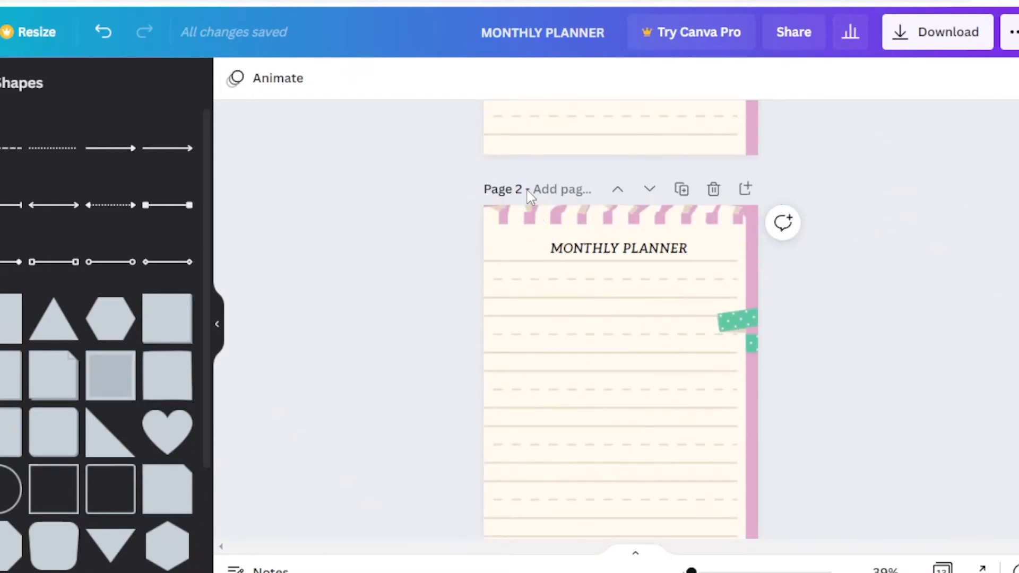
{"action": "left_click", "coordinate": [566, 188]}
{"action": "type", "text": "jan"}
{"action": "left_click", "coordinate": [937, 186]}
Title further planner pages from page 3 onward by month, naming one of them "april".
{"action": "scroll", "coordinate": [913, 209], "scroll_direction": "down", "scroll_amount": 4}
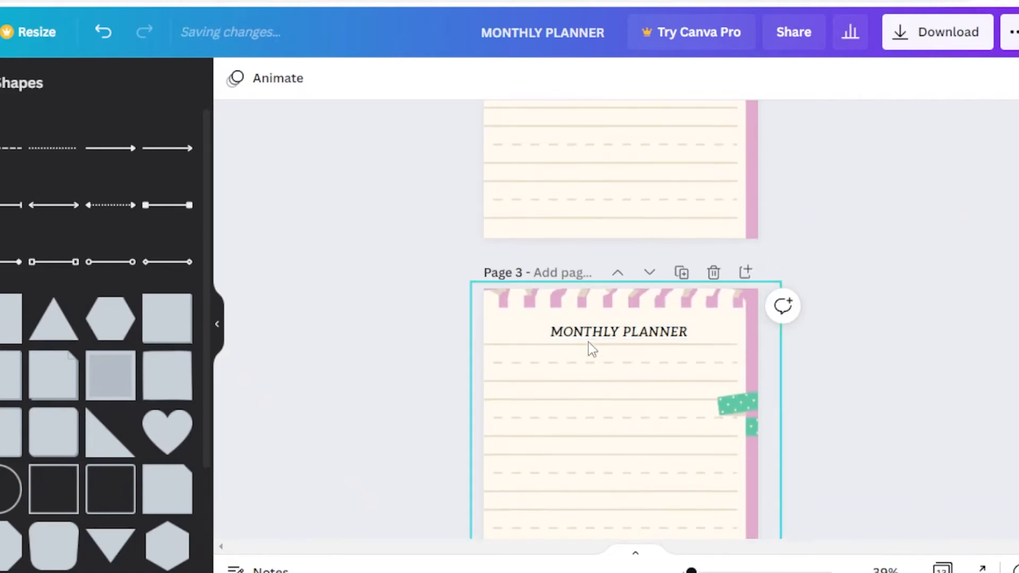
{"action": "left_click", "coordinate": [552, 273]}
{"action": "scroll", "coordinate": [555, 276], "scroll_direction": "down", "scroll_amount": 8}
{"action": "left_click", "coordinate": [565, 263]}
{"action": "type", "text": "april"}
{"action": "left_click", "coordinate": [882, 246]}
{"action": "scroll", "coordinate": [887, 247], "scroll_direction": "up", "scroll_amount": 15}
{"action": "scroll", "coordinate": [650, 158], "scroll_direction": "up", "scroll_amount": 1}
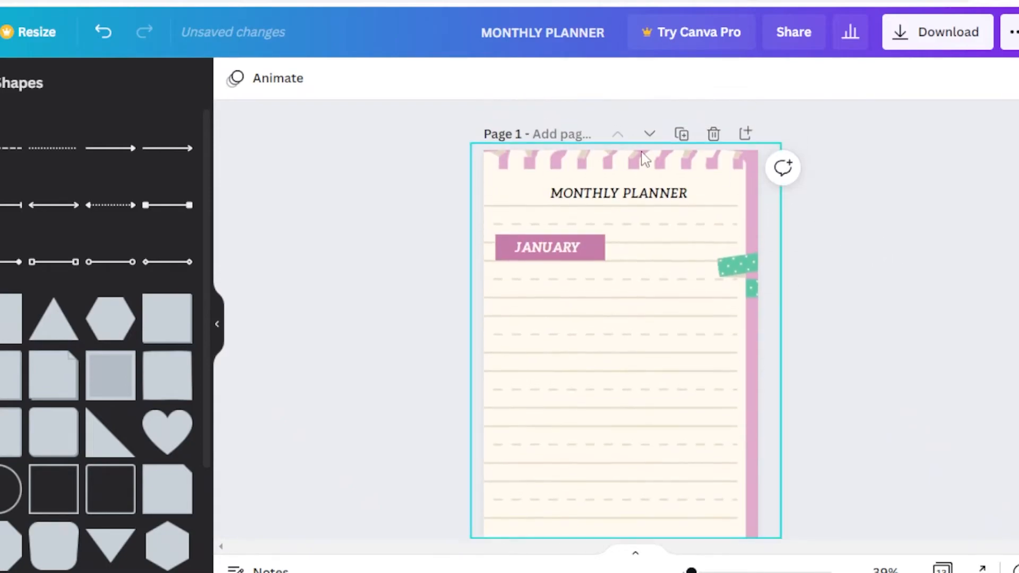
Lock the notepad graphic on page 1 in place.
{"action": "left_click", "coordinate": [592, 242]}
{"action": "left_click", "coordinate": [919, 227]}
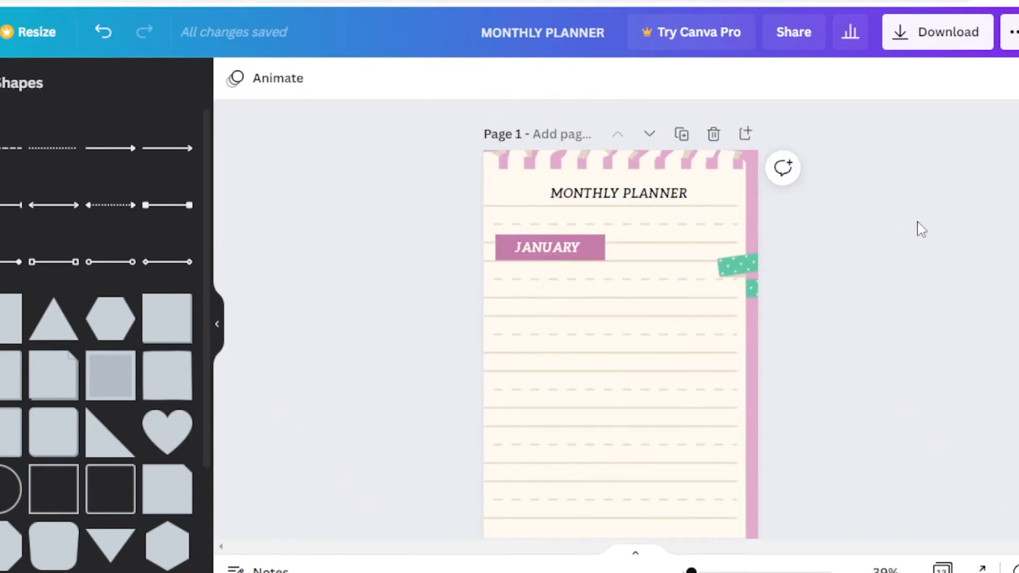
{"action": "mouse_move", "coordinate": [544, 269]}
{"action": "left_mouse_down"}
{"action": "mouse_move", "coordinate": [546, 239]}
{"action": "mouse_move", "coordinate": [546, 273]}
{"action": "left_mouse_up"}
{"action": "left_click", "coordinate": [954, 219]}
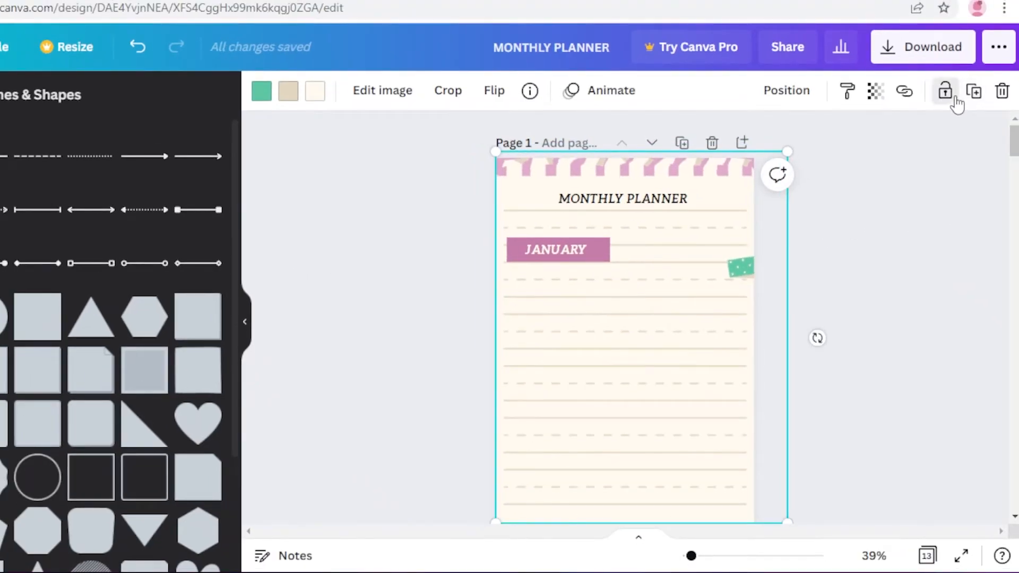
{"action": "left_click", "coordinate": [949, 96]}
{"action": "left_click", "coordinate": [460, 272]}
Duplicate the JANUARY text together with its pink banner and place the copy directly below the original, aligned with it.
{"action": "left_click_drag", "start_coordinate": [525, 293], "coordinate": [568, 225]}
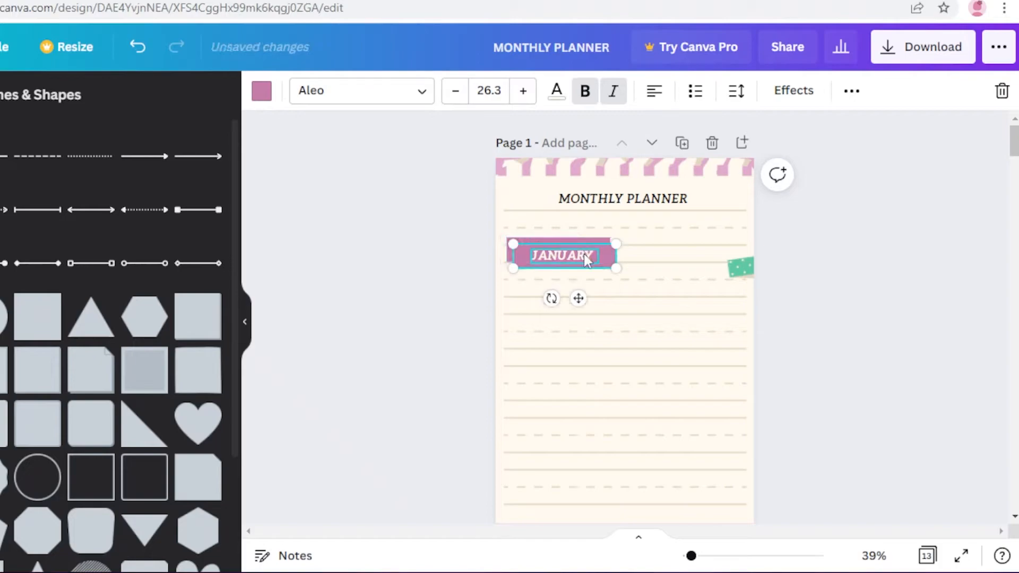
{"action": "left_click_drag", "start_coordinate": [571, 292], "coordinate": [569, 332]}
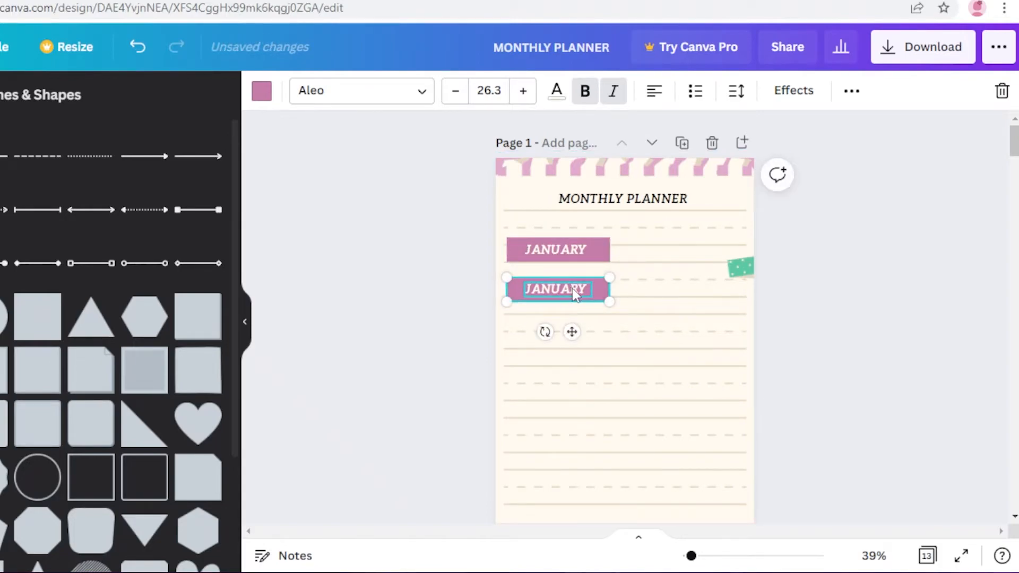
{"action": "left_click", "coordinate": [453, 296]}
Replace the text on the copied banner with "FEBRUARY".
{"action": "double_click", "coordinate": [525, 281]}
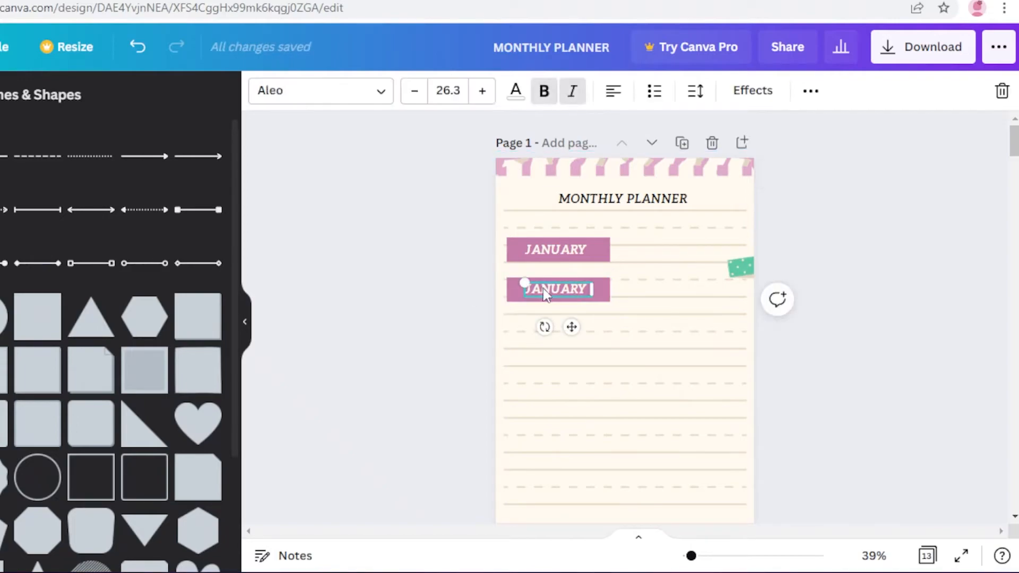
{"action": "type", "text": "F"}
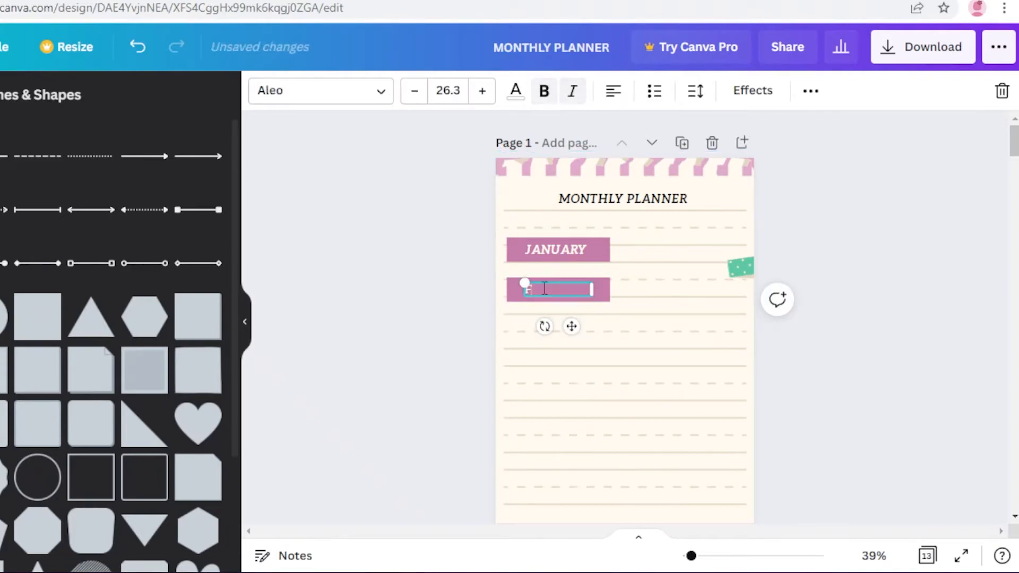
{"action": "type", "text": "EBRUARY"}
{"action": "left_click", "coordinate": [600, 325]}
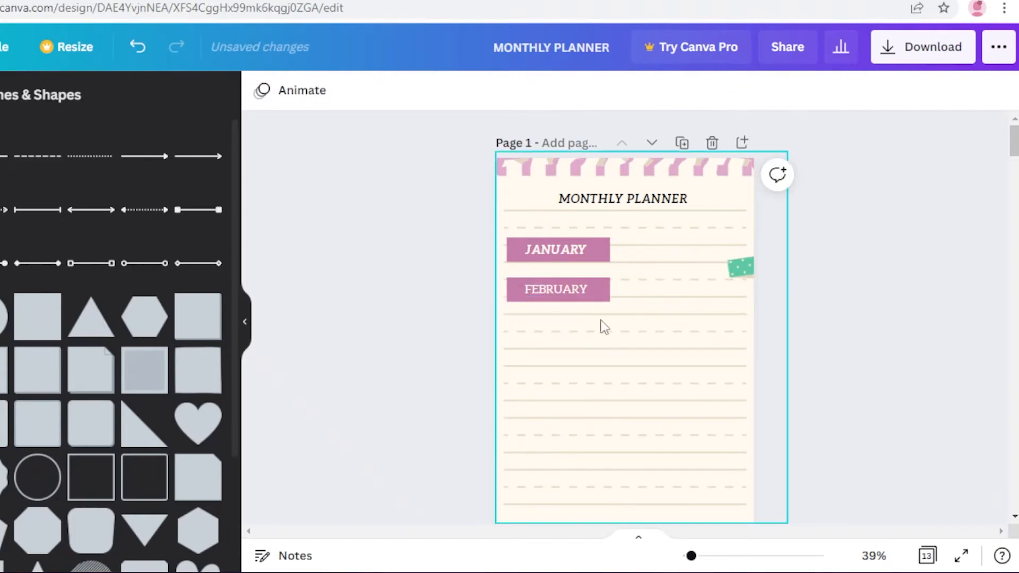
Make the FEBRUARY text bold and italic and widen its text box so the word fits on one line.
{"action": "double_click", "coordinate": [552, 289]}
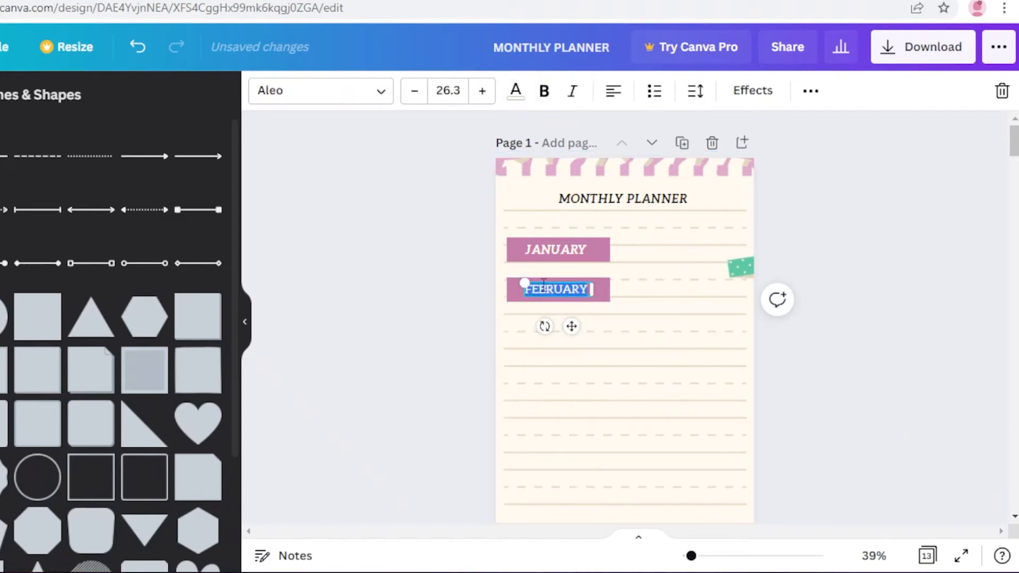
{"action": "left_click", "coordinate": [544, 91]}
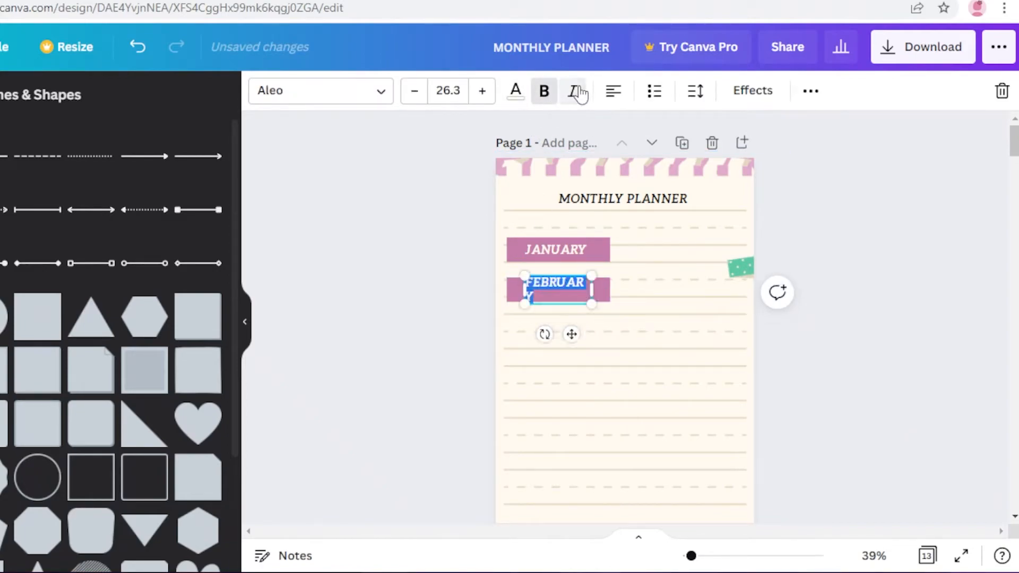
{"action": "key", "text": "ctrl+i"}
{"action": "left_click_drag", "start_coordinate": [591, 290], "coordinate": [603, 289]}
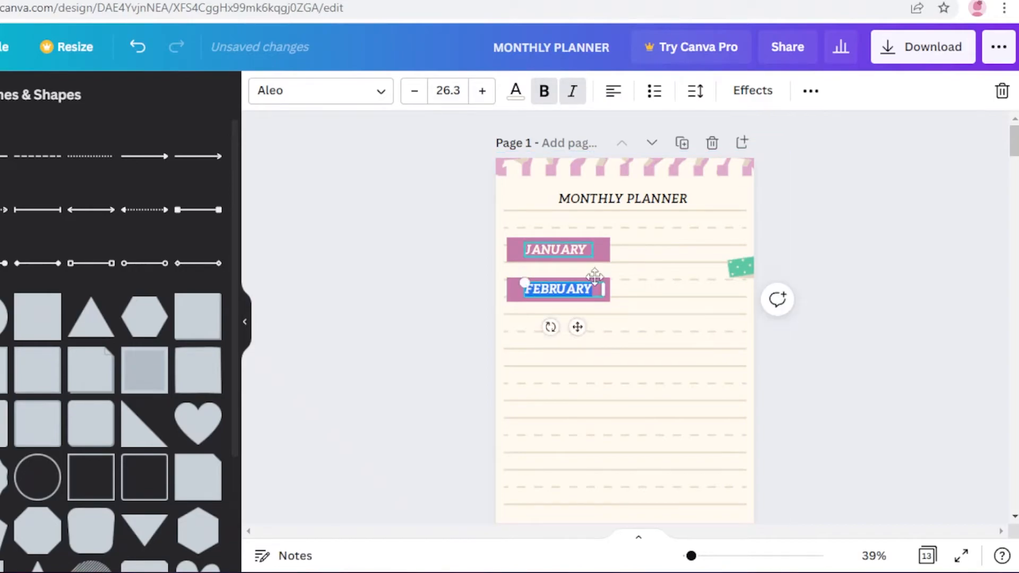
Replace the link on the FEBRUARY text with one to the page "3 - feb".
{"action": "left_click", "coordinate": [806, 98]}
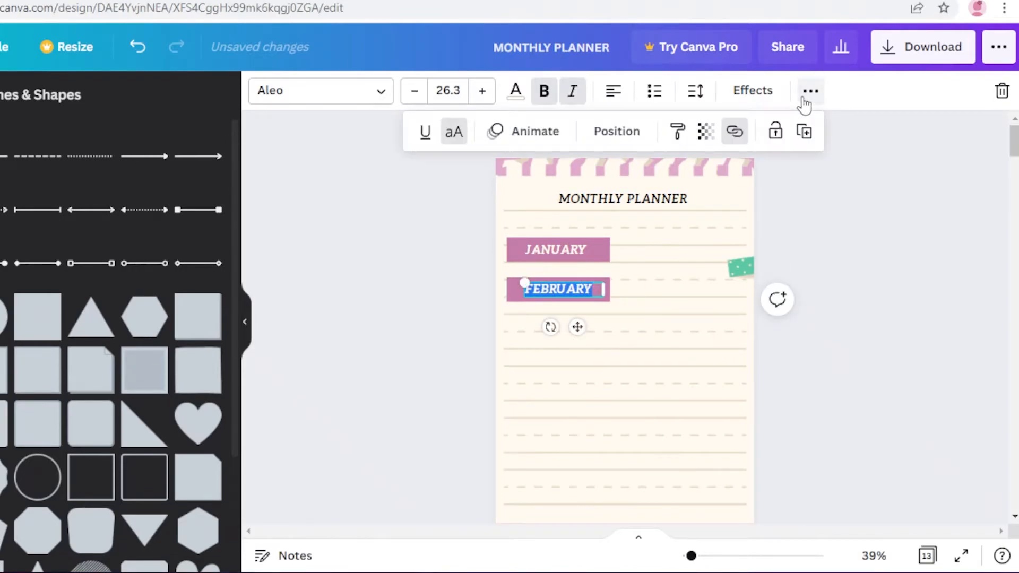
{"action": "left_click", "coordinate": [736, 133]}
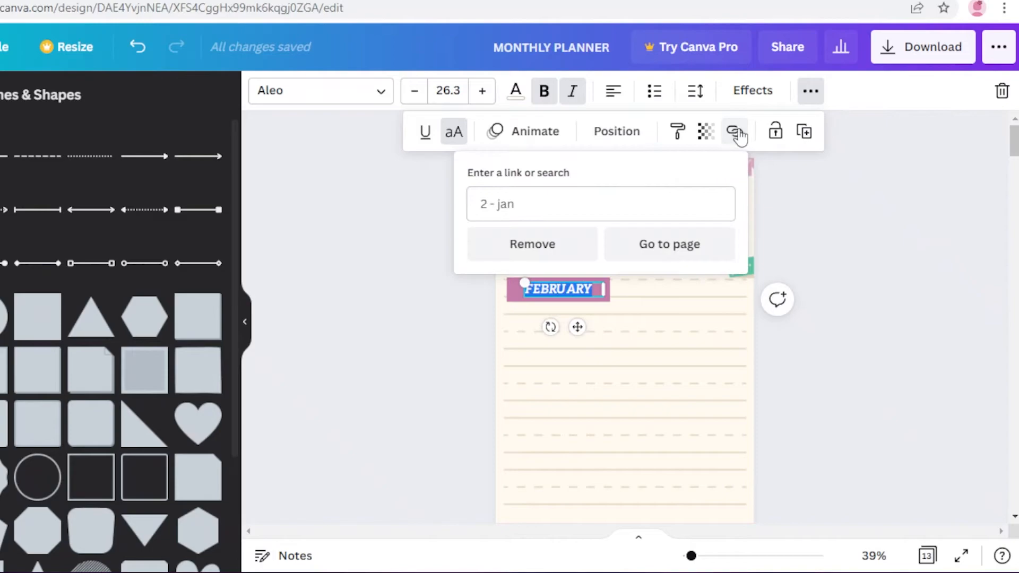
{"action": "left_click", "coordinate": [553, 198]}
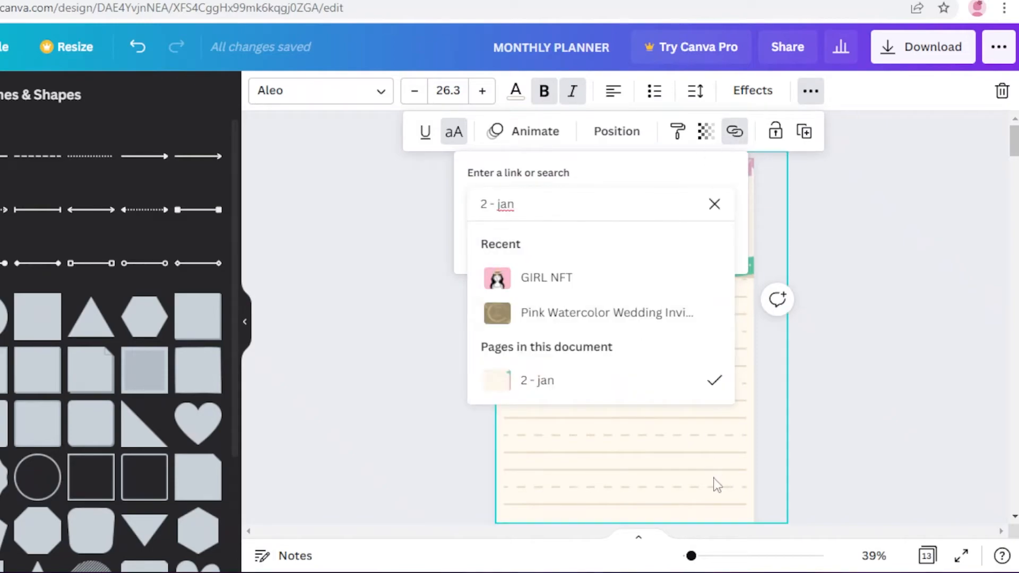
{"action": "left_click", "coordinate": [715, 204]}
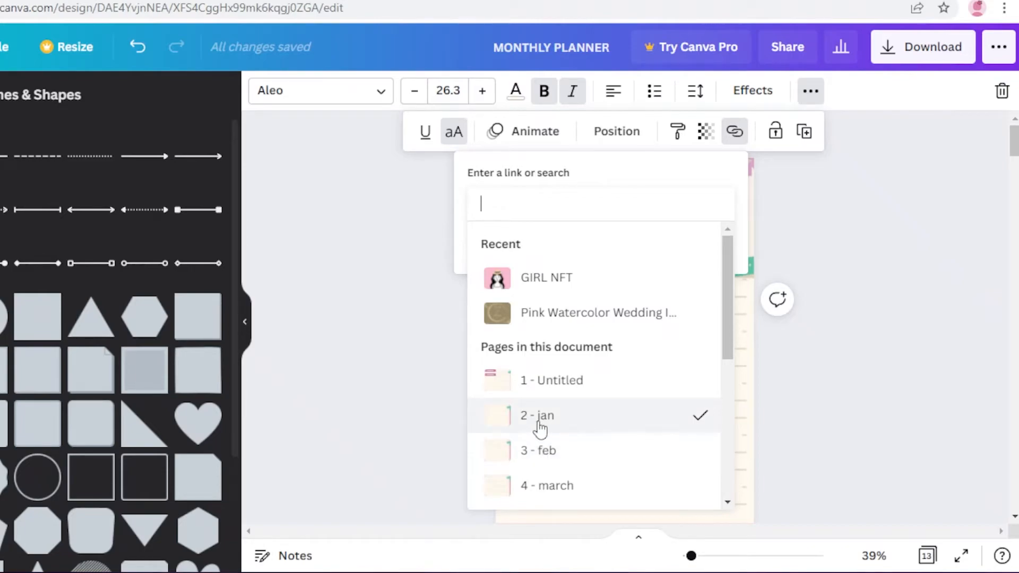
{"action": "left_click", "coordinate": [551, 460]}
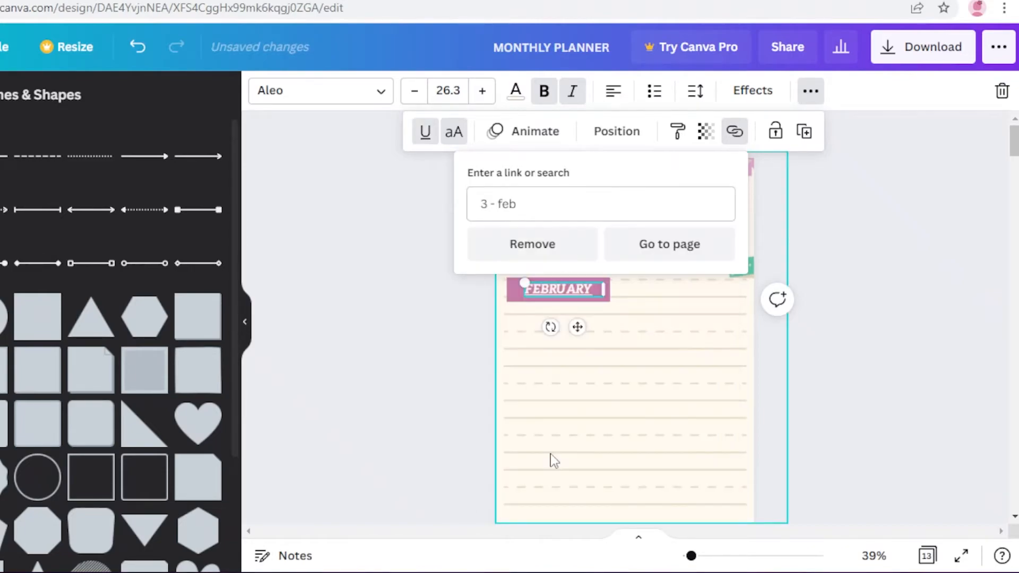
{"action": "left_click", "coordinate": [953, 212]}
{"action": "left_click", "coordinate": [820, 93]}
{"action": "left_click", "coordinate": [734, 132]}
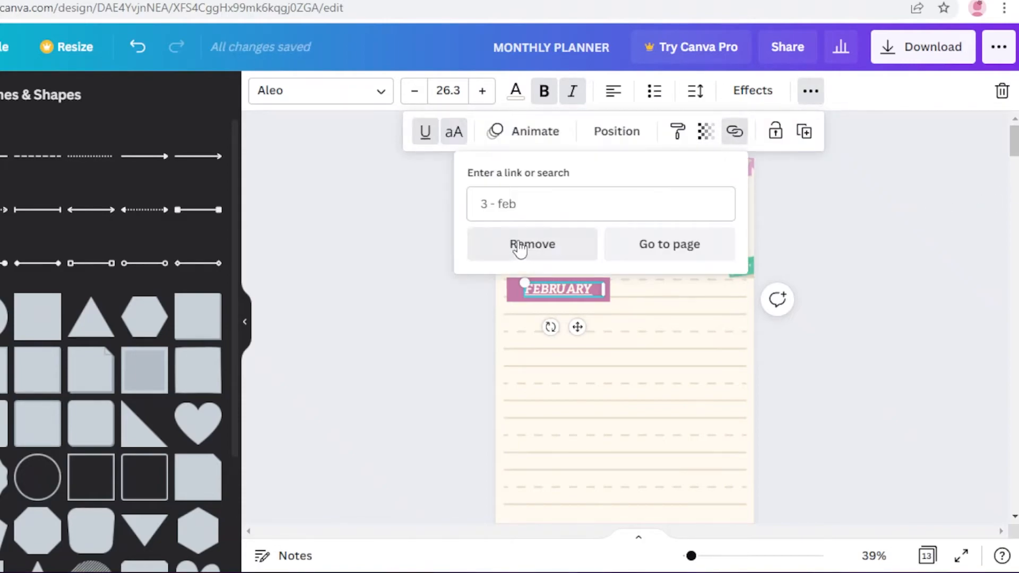
{"action": "left_click", "coordinate": [919, 314]}
Delete pages 4 to 13 so that only the first three pages of the planner are kept.
{"action": "scroll", "coordinate": [822, 350], "scroll_direction": "down", "scroll_amount": 10}
{"action": "scroll", "coordinate": [826, 350], "scroll_direction": "down", "scroll_amount": 4}
{"action": "scroll", "coordinate": [820, 351], "scroll_direction": "up", "scroll_amount": 14}
{"action": "scroll", "coordinate": [693, 347], "scroll_direction": "down", "scroll_amount": 10}
{"action": "scroll", "coordinate": [704, 280], "scroll_direction": "up", "scroll_amount": 3}
{"action": "left_click", "coordinate": [712, 378]}
{"action": "left_click", "coordinate": [711, 379]}
{"action": "left_click", "coordinate": [712, 379]}
{"action": "left_click", "coordinate": [712, 379]}
{"action": "left_click", "coordinate": [712, 379]}
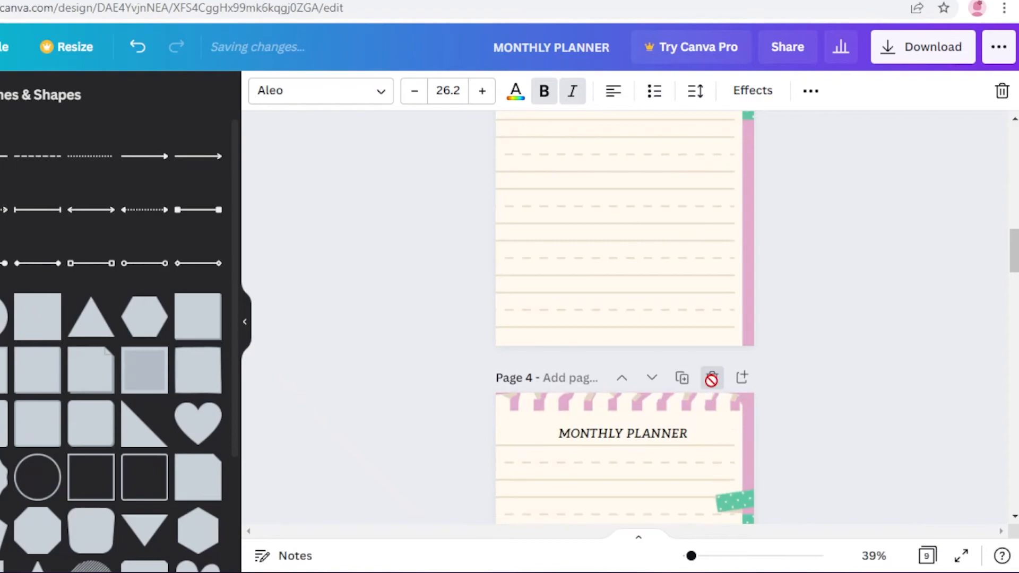
{"action": "left_click", "coordinate": [712, 379]}
{"action": "left_click", "coordinate": [712, 379]}
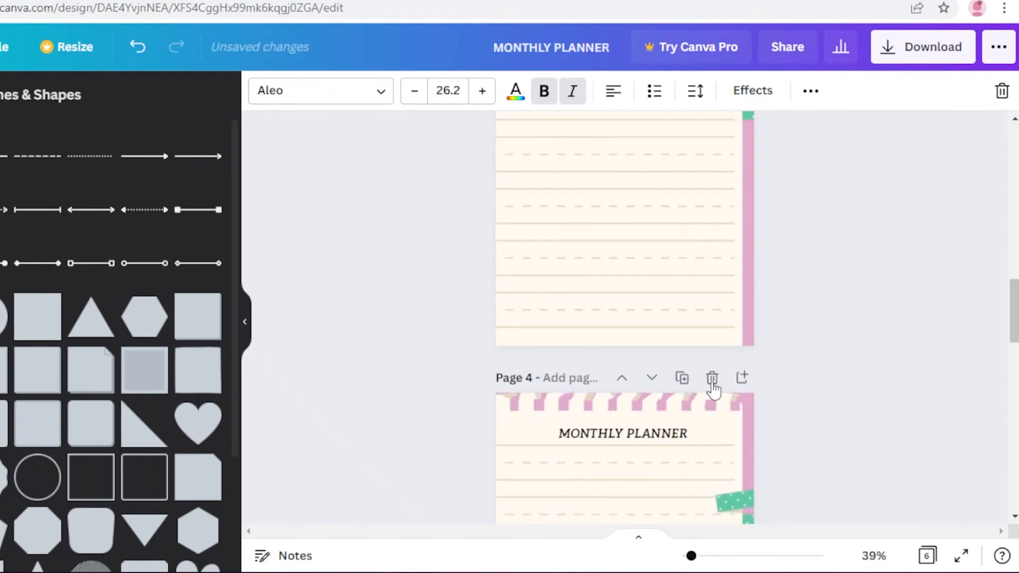
{"action": "left_click", "coordinate": [711, 379]}
{"action": "left_click", "coordinate": [711, 379]}
{"action": "left_click", "coordinate": [712, 379]}
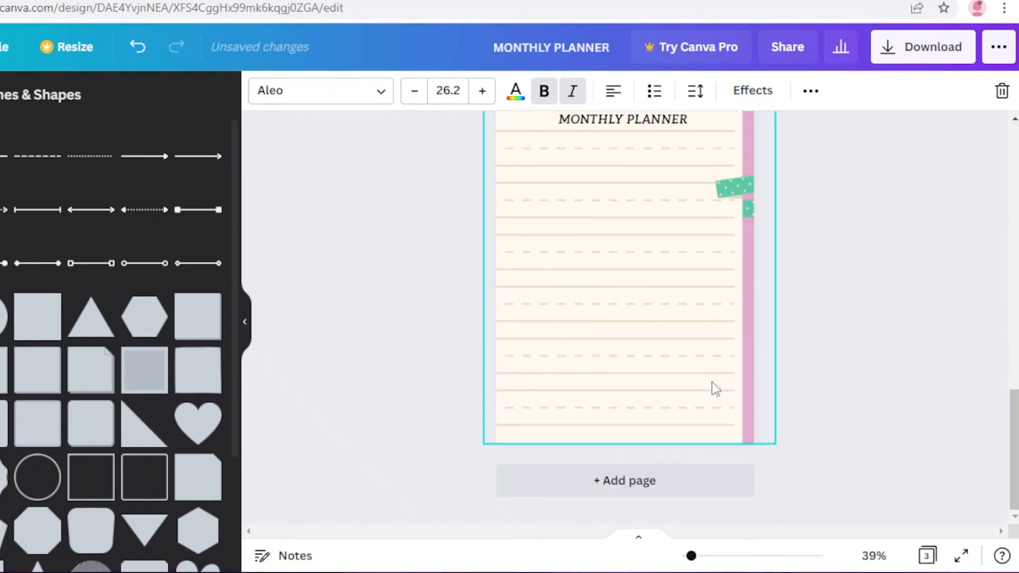
Replace the "MONTHLY PLANNER" title on page 2 with "JAN".
{"action": "scroll", "coordinate": [764, 364], "scroll_direction": "up", "scroll_amount": 10}
{"action": "scroll", "coordinate": [765, 371], "scroll_direction": "down", "scroll_amount": 10}
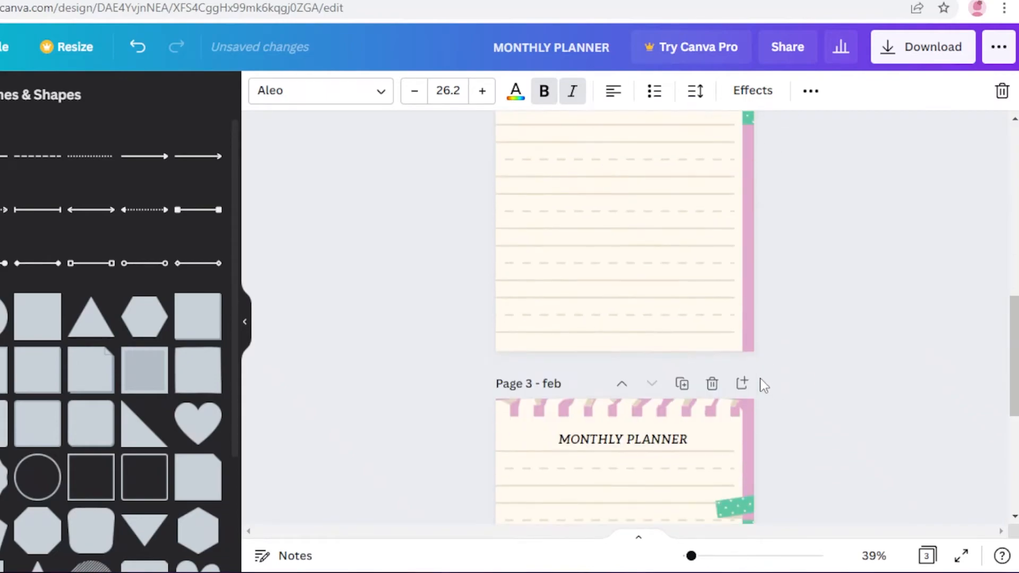
{"action": "scroll", "coordinate": [759, 340], "scroll_direction": "up", "scroll_amount": 3}
{"action": "left_click", "coordinate": [413, 294]}
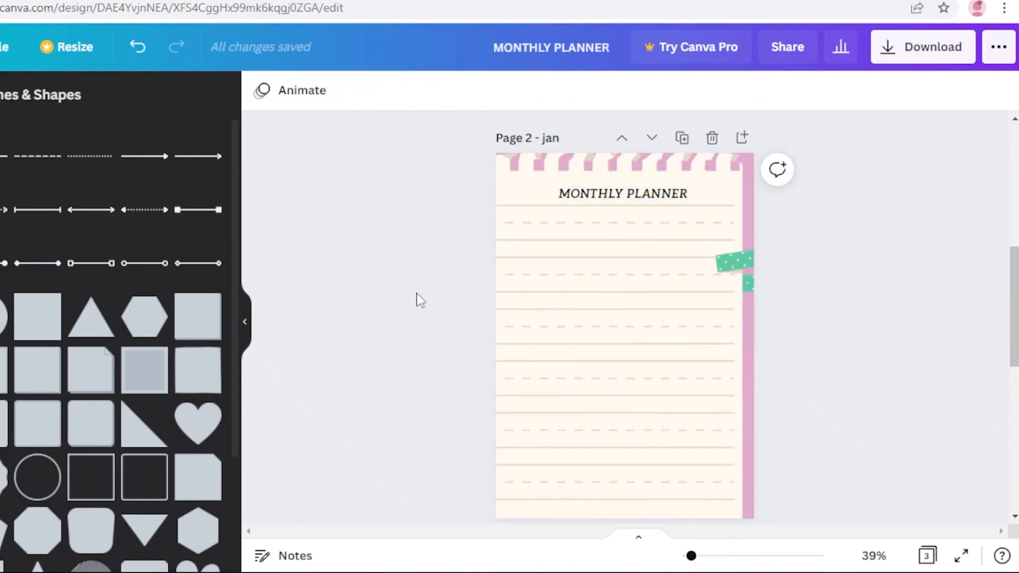
{"action": "scroll", "coordinate": [447, 212], "scroll_direction": "up", "scroll_amount": 2}
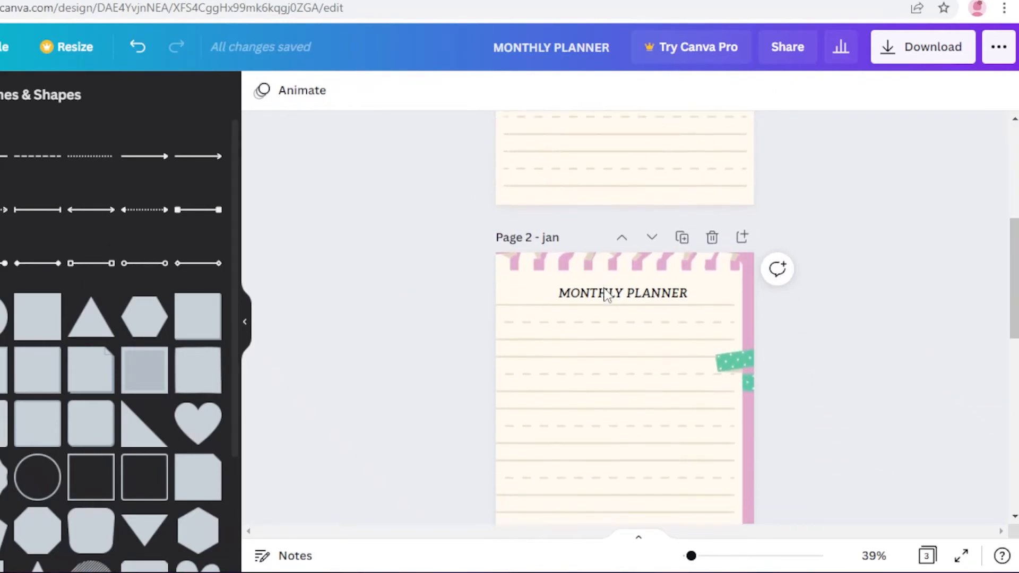
{"action": "left_click", "coordinate": [612, 279]}
{"action": "left_click", "coordinate": [605, 265]}
{"action": "left_click", "coordinate": [613, 277]}
{"action": "triple_click", "coordinate": [613, 278]}
{"action": "key", "text": "BackSpace"}
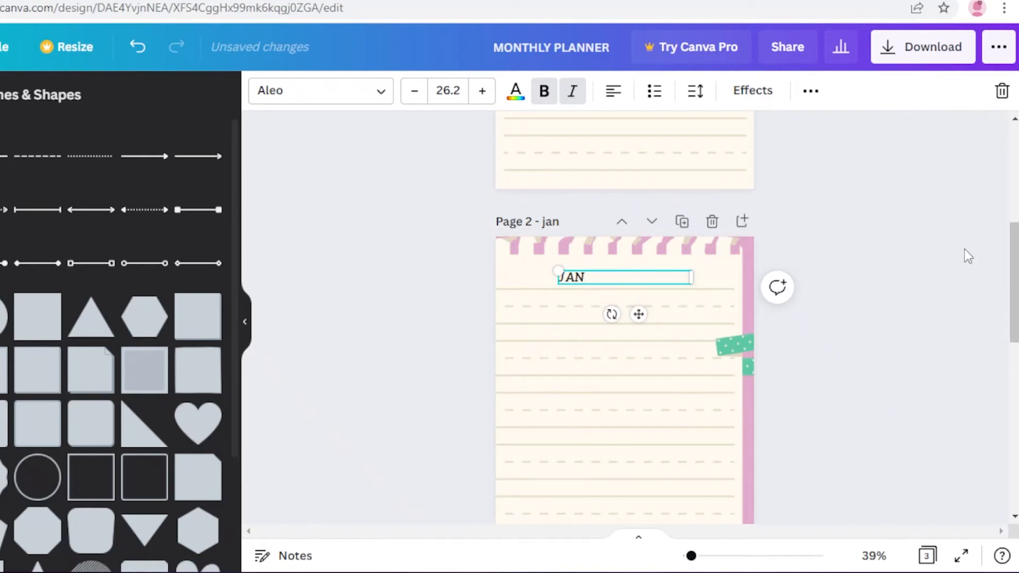
{"action": "left_click", "coordinate": [937, 268]}
Search the elements library for "GRID" and restrict the results to graphics.
{"action": "scroll", "coordinate": [937, 268], "scroll_direction": "down", "scroll_amount": 4}
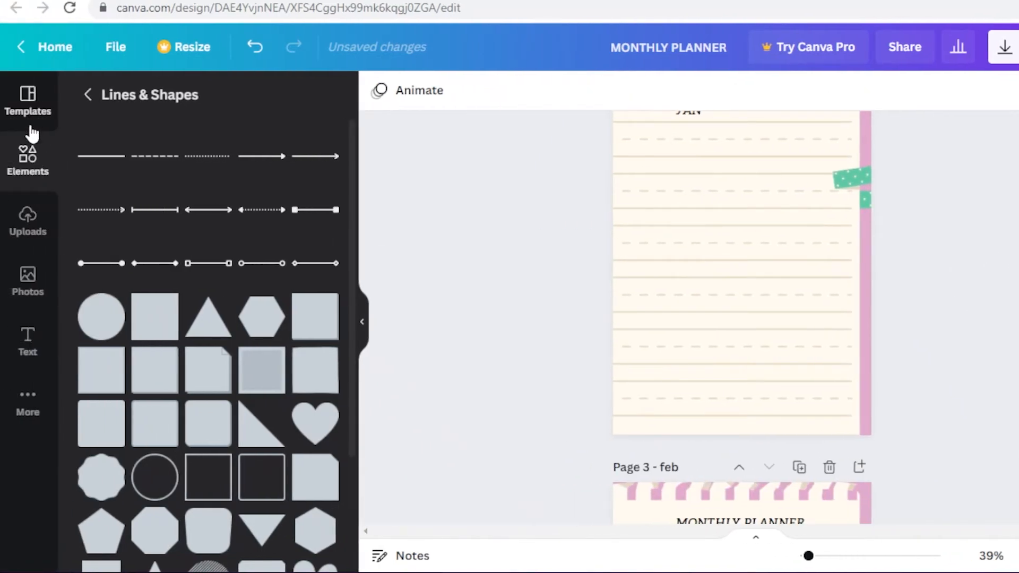
{"action": "scroll", "coordinate": [87, 374], "scroll_direction": "down", "scroll_amount": 2}
{"action": "scroll", "coordinate": [87, 371], "scroll_direction": "up", "scroll_amount": 2}
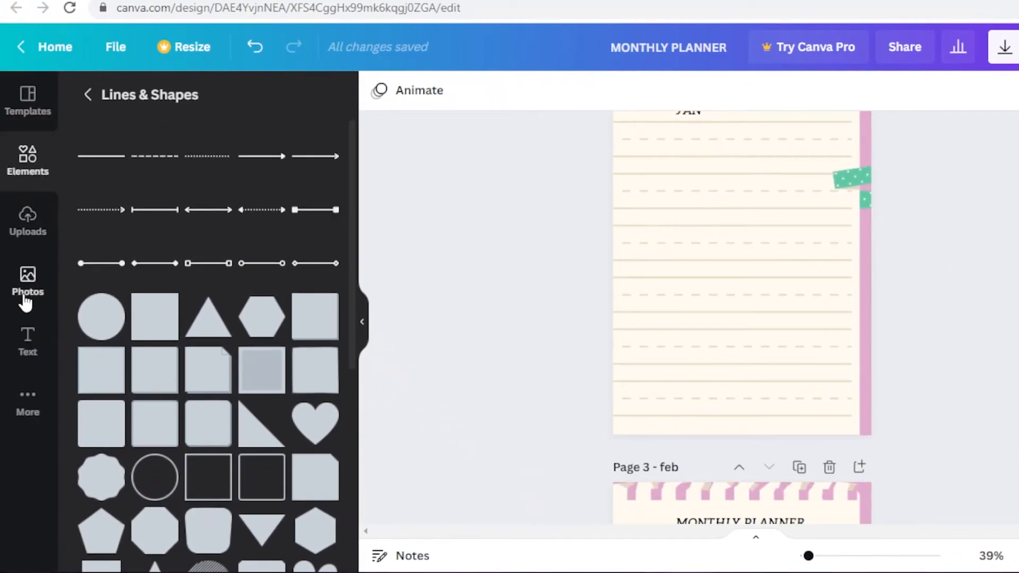
{"action": "left_click", "coordinate": [30, 169]}
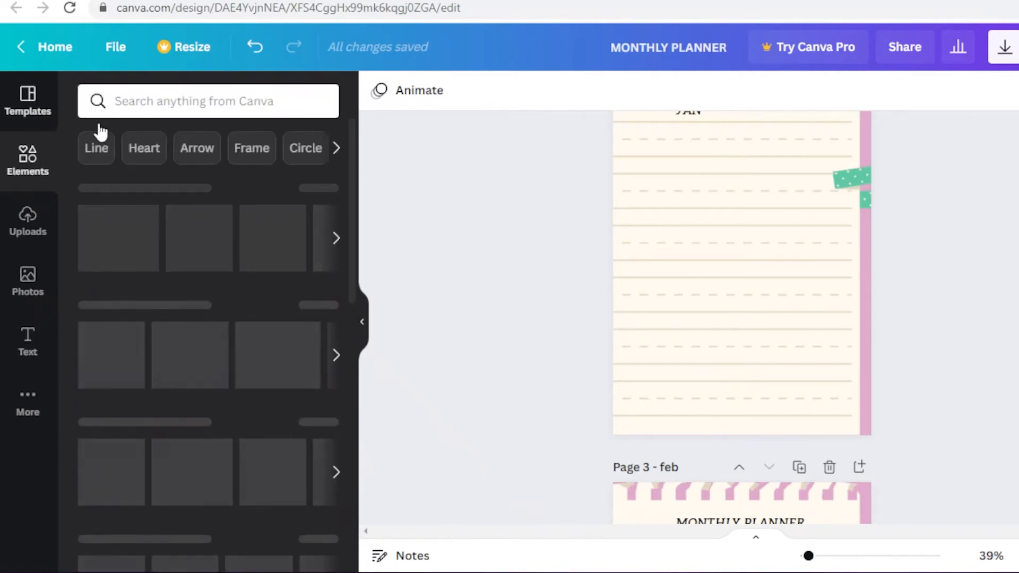
{"action": "left_click", "coordinate": [177, 104]}
{"action": "type", "text": "GRID"}
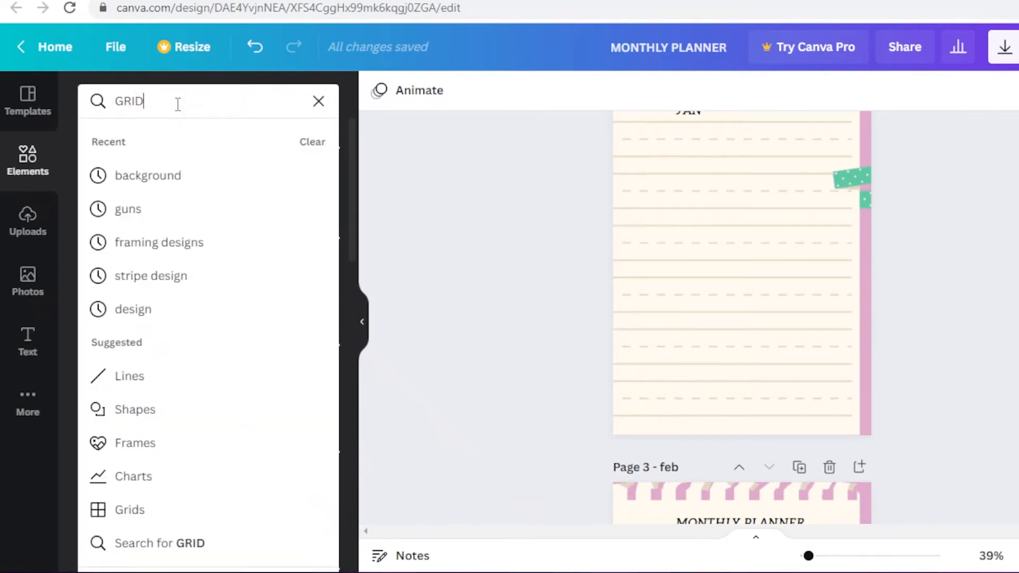
{"action": "key", "text": "Return"}
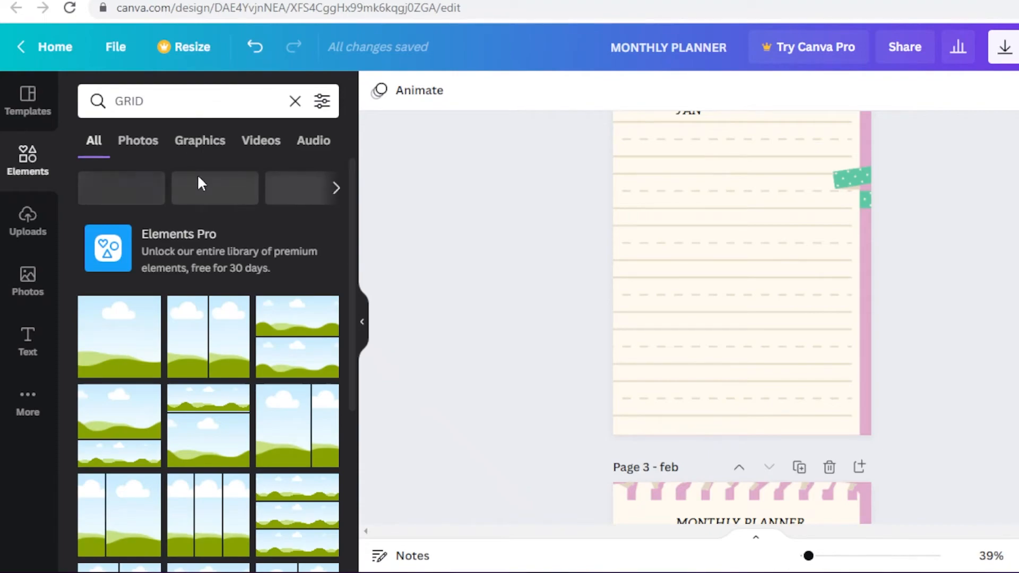
{"action": "left_click", "coordinate": [182, 146]}
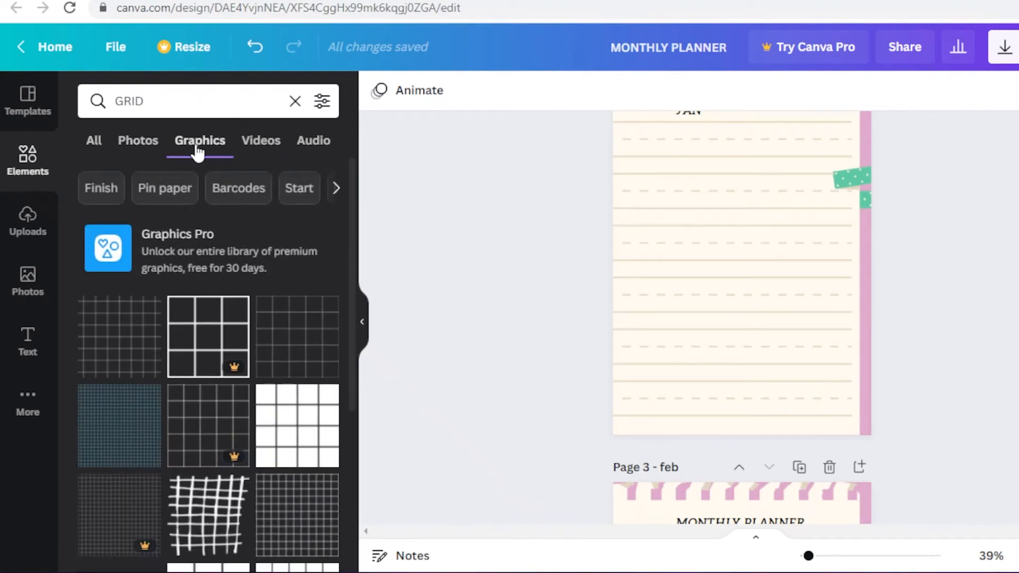
Add the thin-lined grid graphic to page 2 and enlarge it to span the lined area below the JAN title.
{"action": "left_click", "coordinate": [118, 337]}
{"action": "scroll", "coordinate": [684, 250], "scroll_direction": "up", "scroll_amount": 2}
{"action": "left_click_drag", "start_coordinate": [681, 248], "coordinate": [670, 268]}
{"action": "left_click_drag", "start_coordinate": [732, 332], "coordinate": [886, 437]}
{"action": "left_click_drag", "start_coordinate": [783, 352], "coordinate": [771, 350]}
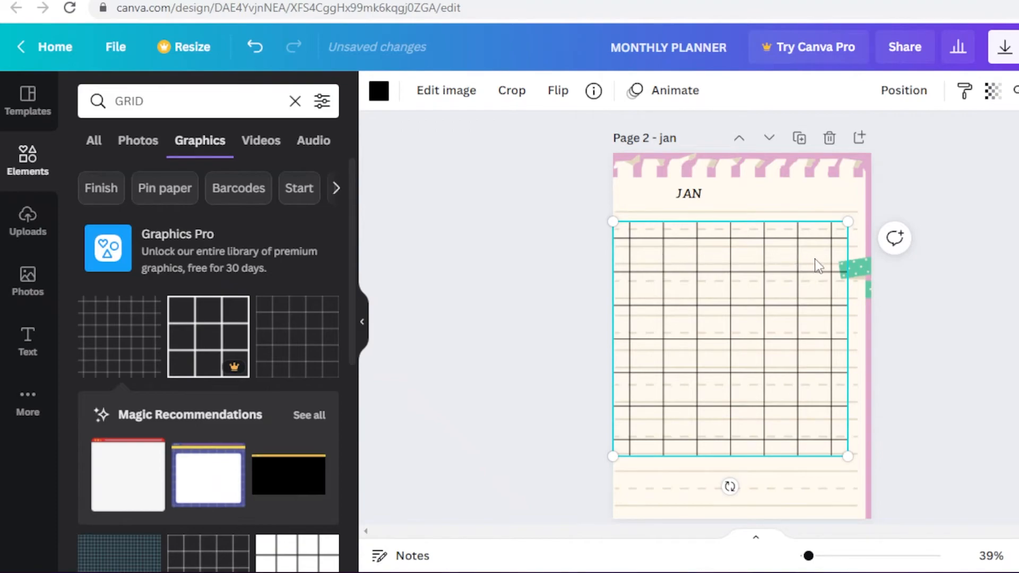
{"action": "left_click_drag", "start_coordinate": [732, 278], "coordinate": [717, 263]}
{"action": "left_click_drag", "start_coordinate": [826, 445], "coordinate": [844, 454]}
{"action": "left_click", "coordinate": [1013, 386]}
{"action": "scroll", "coordinate": [1012, 385], "scroll_direction": "up", "scroll_amount": 1}
{"action": "scroll", "coordinate": [1008, 394], "scroll_direction": "down", "scroll_amount": 1}
Duplicate the JAN text, place the copy below the grid's left edge and change its wording to "NOTES".
{"action": "left_click", "coordinate": [678, 255]}
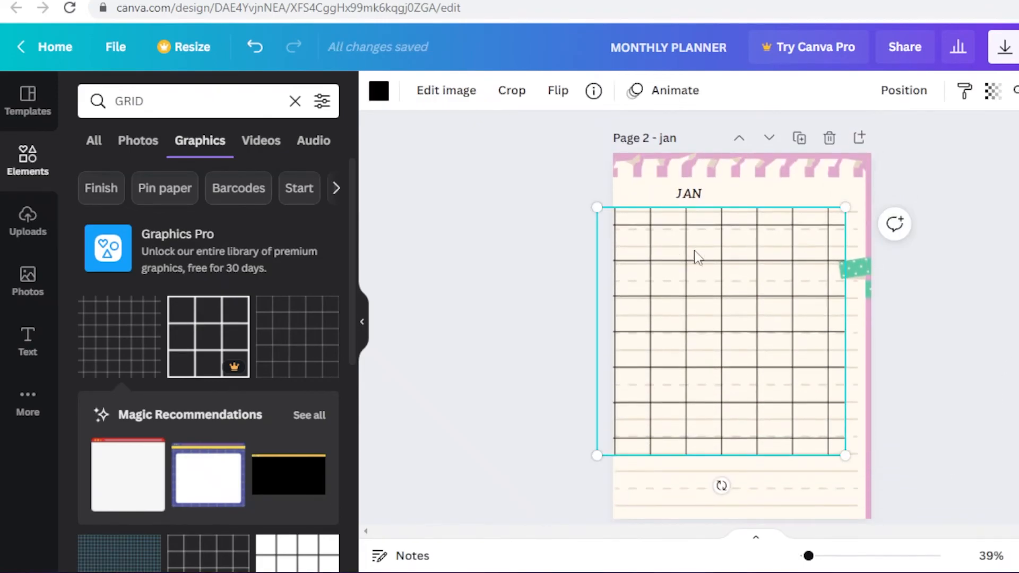
{"action": "scroll", "coordinate": [630, 254], "scroll_direction": "up", "scroll_amount": 2}
{"action": "left_click", "coordinate": [681, 276]}
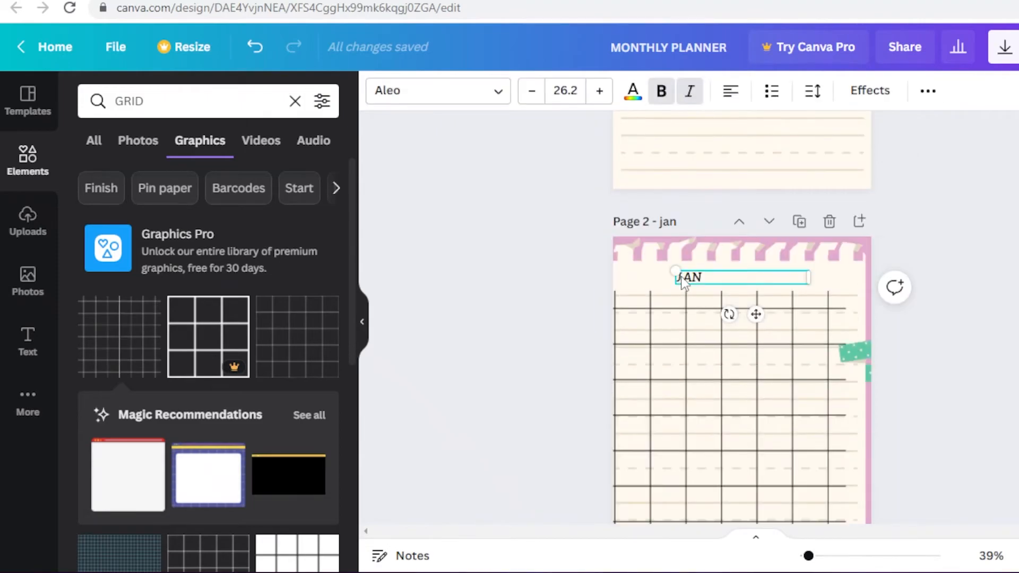
{"action": "key", "text": "ctrl+d"}
{"action": "left_click_drag", "start_coordinate": [763, 319], "coordinate": [700, 337]}
{"action": "scroll", "coordinate": [757, 368], "scroll_direction": "down", "scroll_amount": 4}
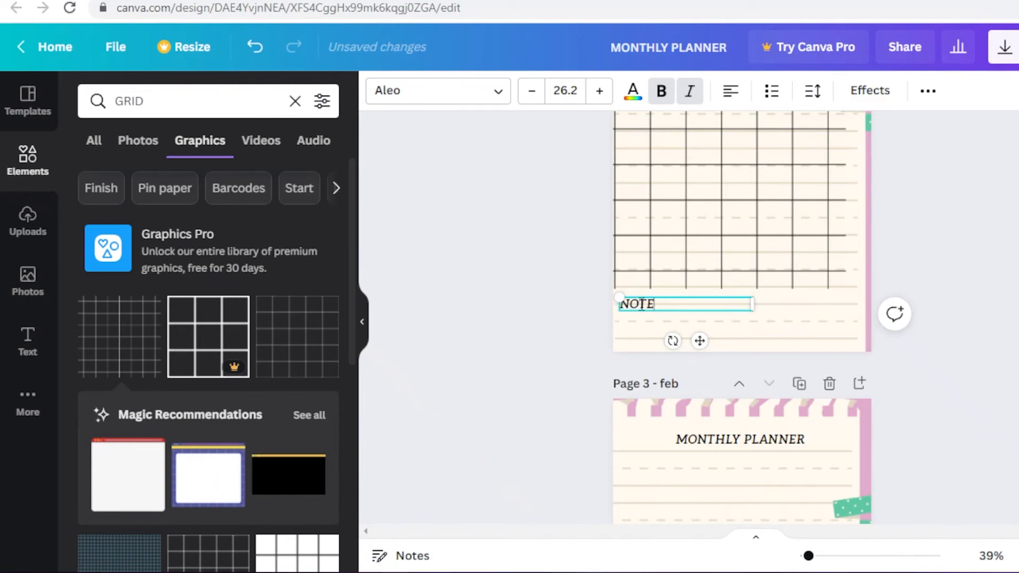
{"action": "left_click", "coordinate": [552, 287]}
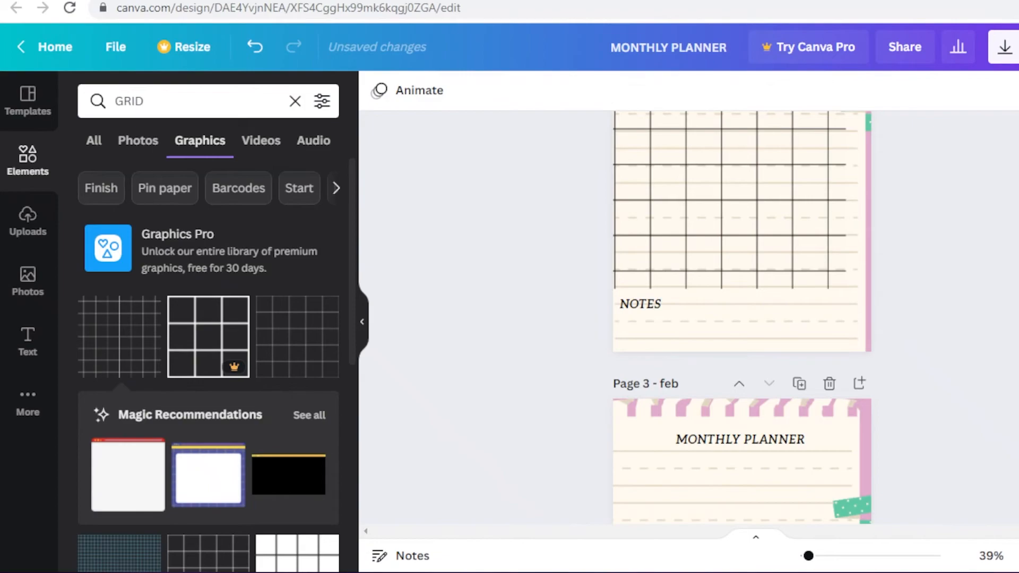
{"action": "scroll", "coordinate": [638, 245], "scroll_direction": "up", "scroll_amount": 1}
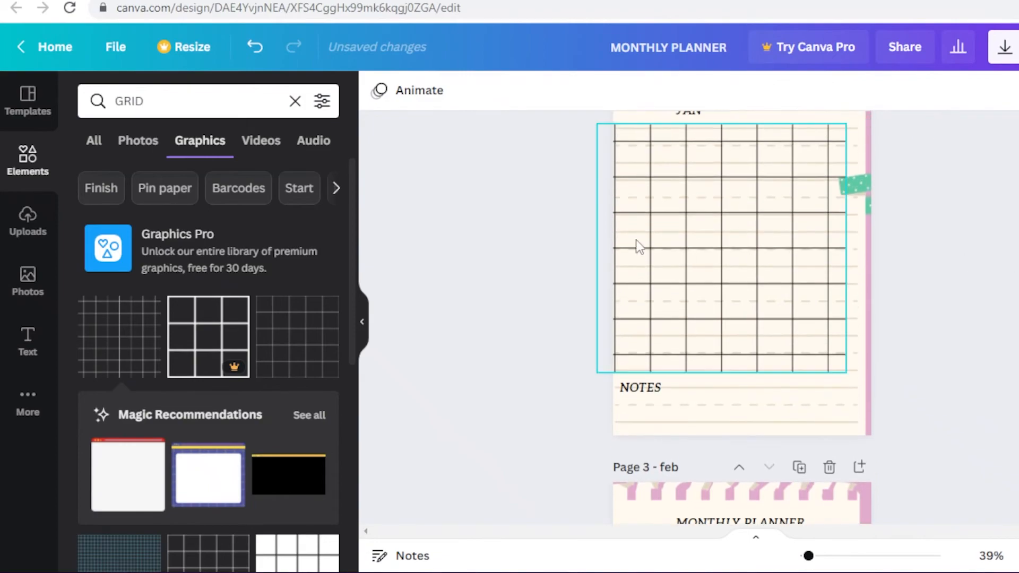
Add a dark pink square and stretch it into a full-width block across the lower part of page 2, behind the NOTES text.
{"action": "left_click", "coordinate": [295, 101]}
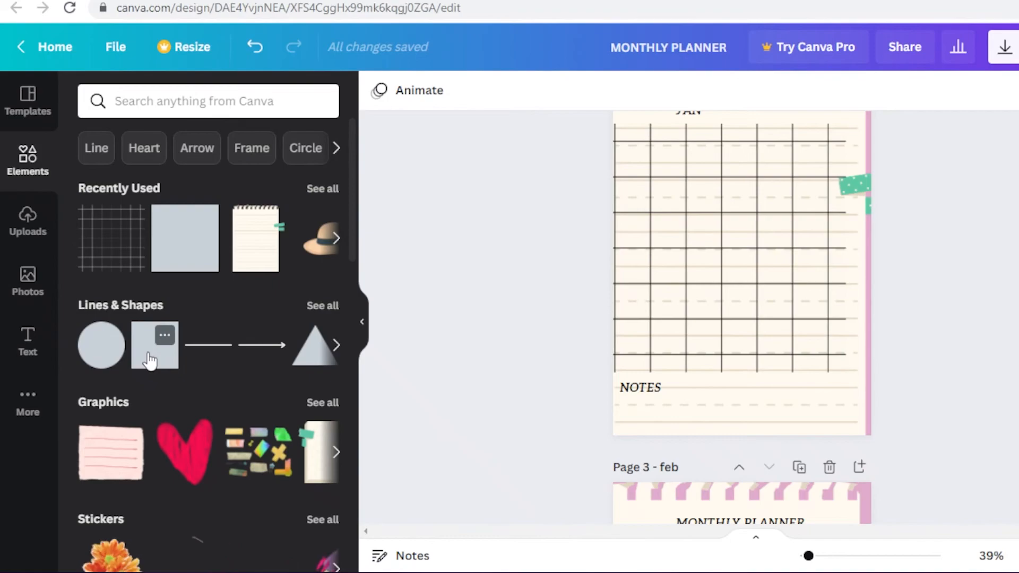
{"action": "left_click_drag", "start_coordinate": [737, 282], "coordinate": [1016, 375]}
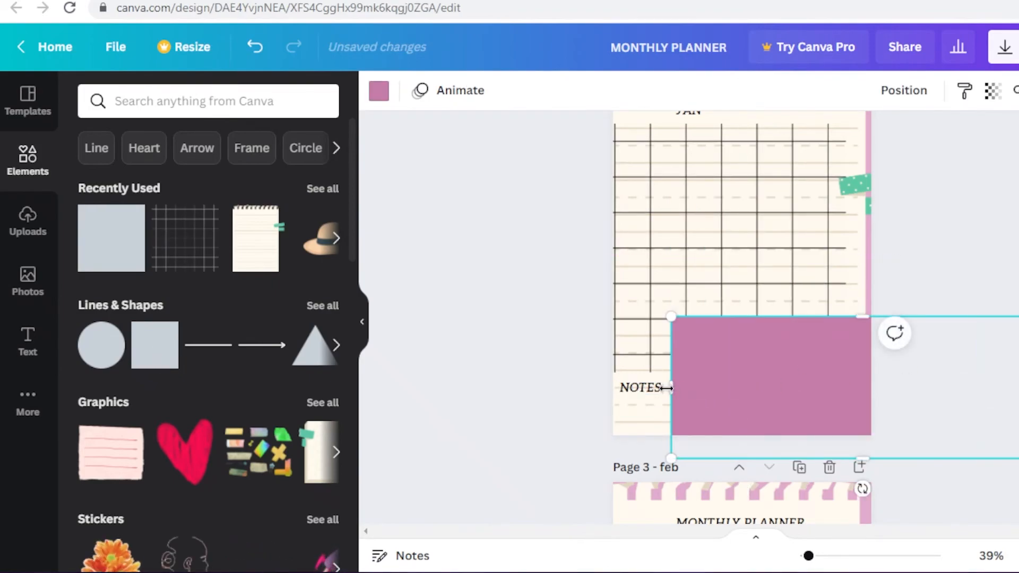
{"action": "left_click_drag", "start_coordinate": [672, 389], "coordinate": [612, 389]}
{"action": "left_click_drag", "start_coordinate": [831, 320], "coordinate": [821, 353]}
{"action": "left_click", "coordinate": [991, 355]}
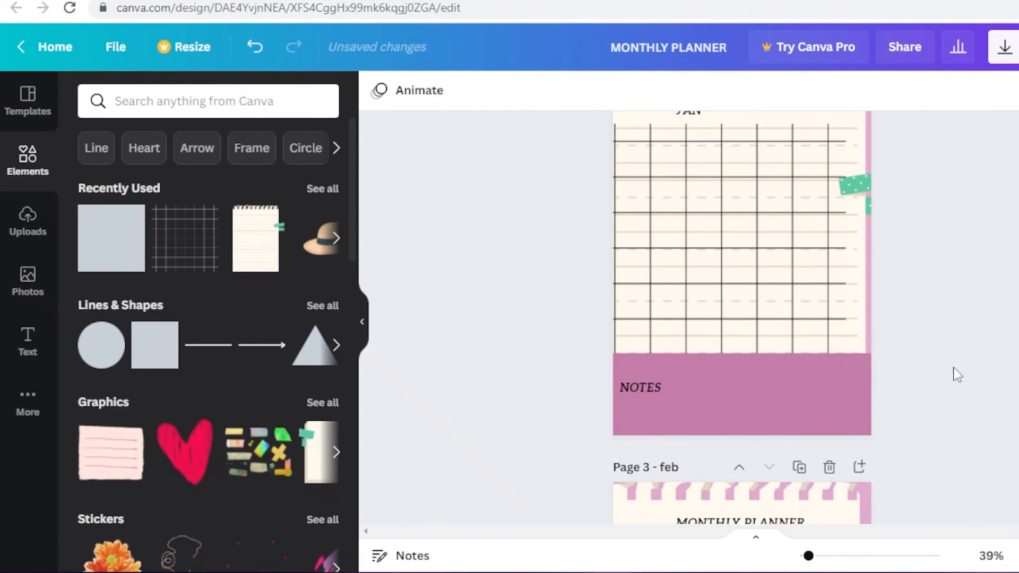
Move the NOTES text up into the upper-left corner of the dark pink block.
{"action": "left_click", "coordinate": [653, 384]}
{"action": "left_click_drag", "start_coordinate": [651, 380], "coordinate": [642, 365]}
{"action": "left_click", "coordinate": [925, 416]}
{"action": "scroll", "coordinate": [827, 398], "scroll_direction": "up", "scroll_amount": 3}
{"action": "scroll", "coordinate": [750, 380], "scroll_direction": "down", "scroll_amount": 3}
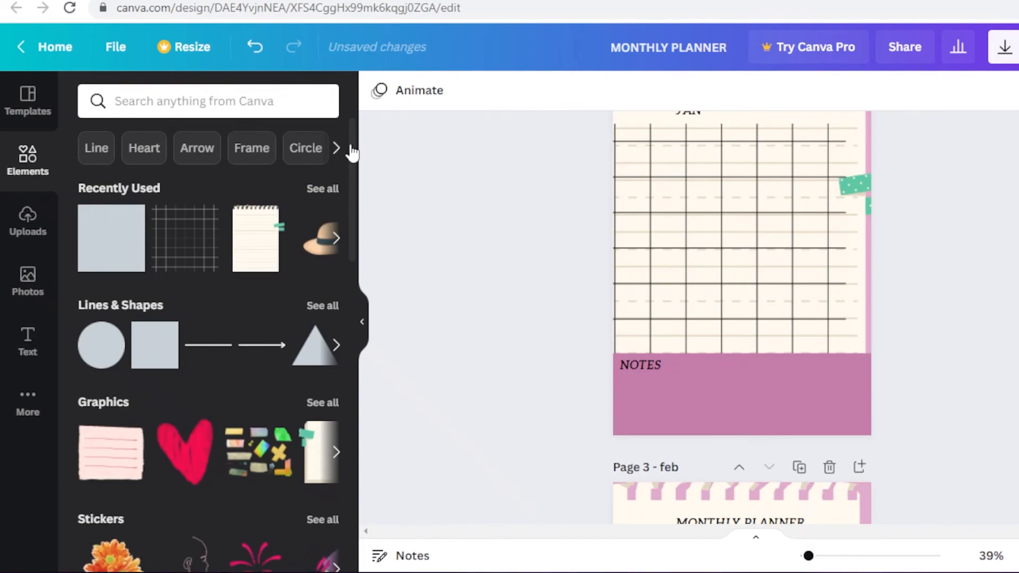
Duplicate the JAN title, place the copy in the upper part of the grid and change its text to "1".
{"action": "scroll", "coordinate": [701, 355], "scroll_direction": "up", "scroll_amount": 2}
{"action": "left_click", "coordinate": [702, 191]}
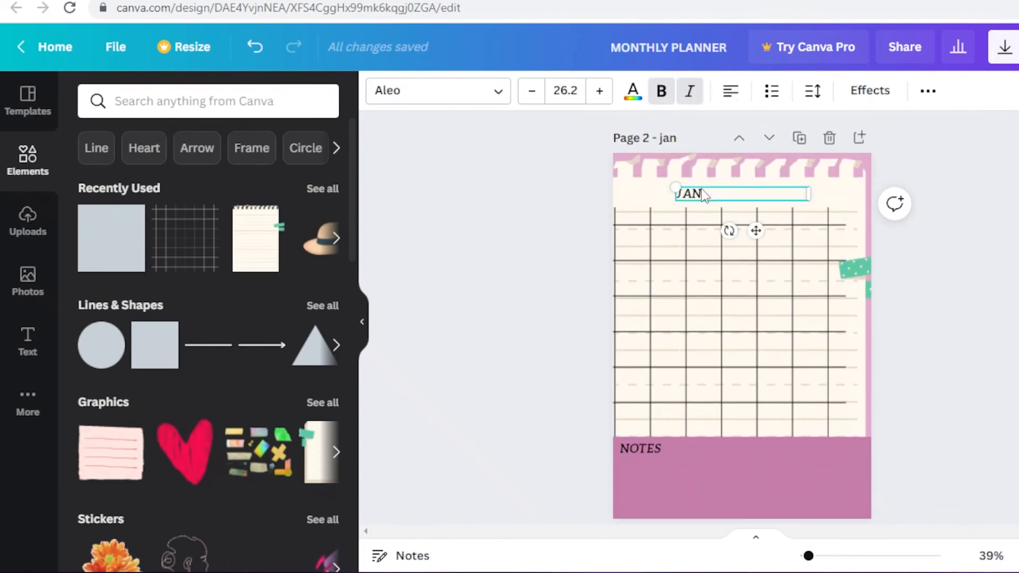
{"action": "key", "text": "ctrl+d"}
{"action": "left_click_drag", "start_coordinate": [700, 200], "coordinate": [664, 237]}
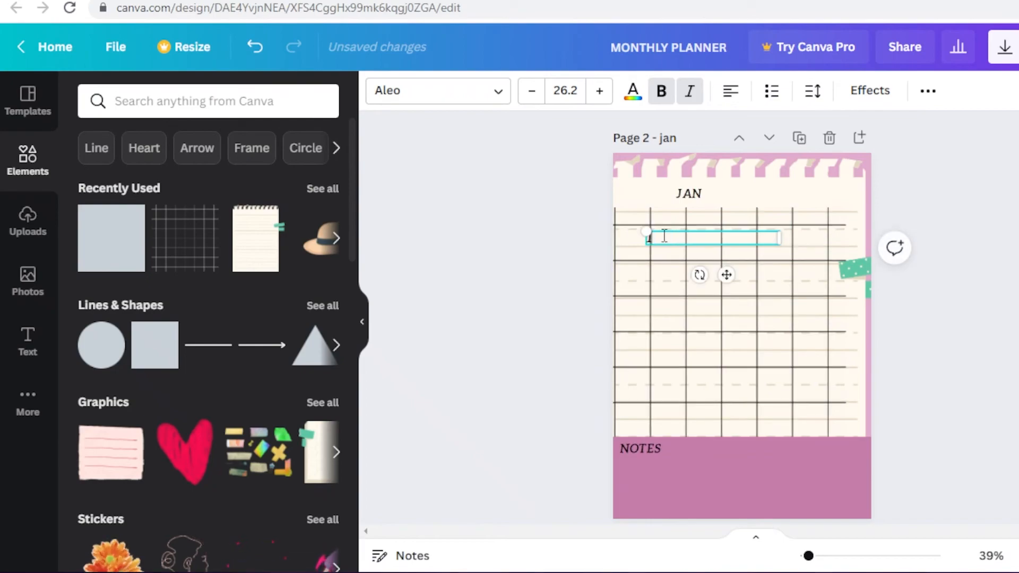
Reduce the font size of the "1" by eight steps and position it inside the second column's cell near the top of the grid.
{"action": "left_click", "coordinate": [532, 93]}
{"action": "left_click", "coordinate": [532, 93]}
{"action": "left_click", "coordinate": [532, 93]}
{"action": "left_click", "coordinate": [532, 92]}
{"action": "left_click", "coordinate": [532, 93]}
{"action": "left_click", "coordinate": [532, 93]}
{"action": "left_click", "coordinate": [533, 93]}
{"action": "left_click", "coordinate": [532, 93]}
{"action": "left_click_drag", "start_coordinate": [723, 274], "coordinate": [730, 273]}
{"action": "left_click", "coordinate": [899, 269]}
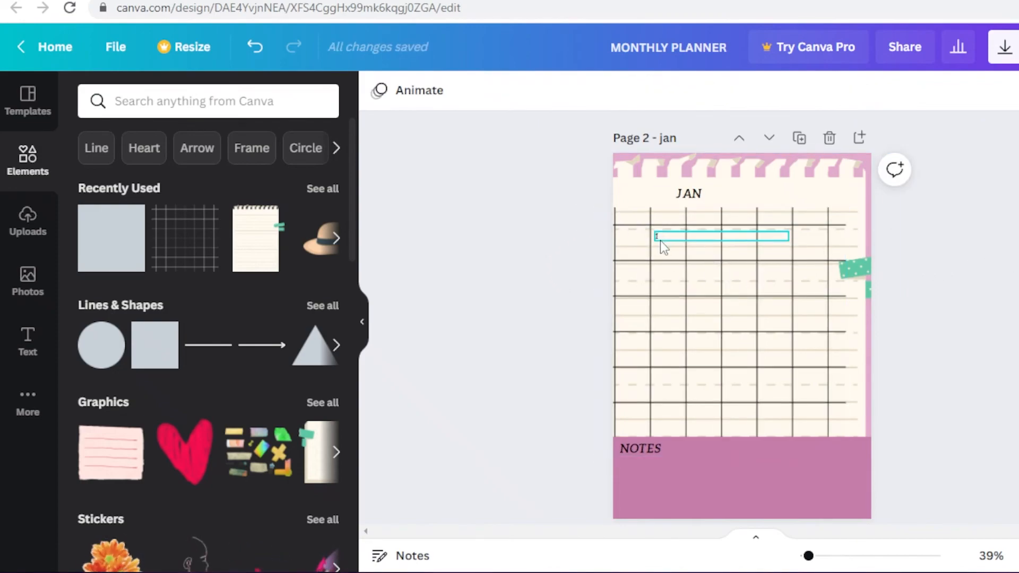
Try duplicating page 2 with its calendar grid and select the "1" on the copy.
{"action": "scroll", "coordinate": [844, 212], "scroll_direction": "down", "scroll_amount": 5}
{"action": "scroll", "coordinate": [828, 175], "scroll_direction": "up", "scroll_amount": 5}
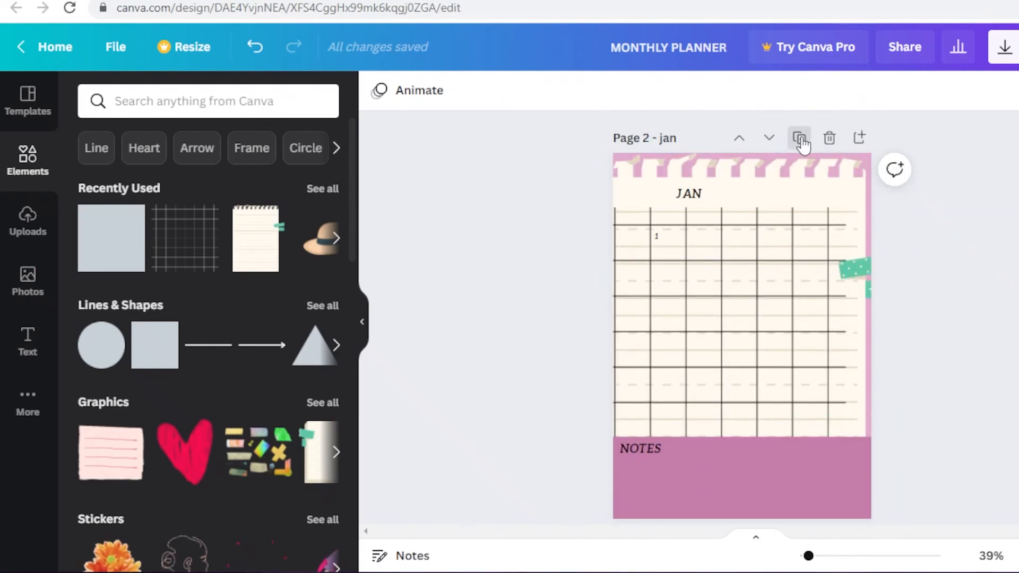
{"action": "left_click", "coordinate": [800, 139]}
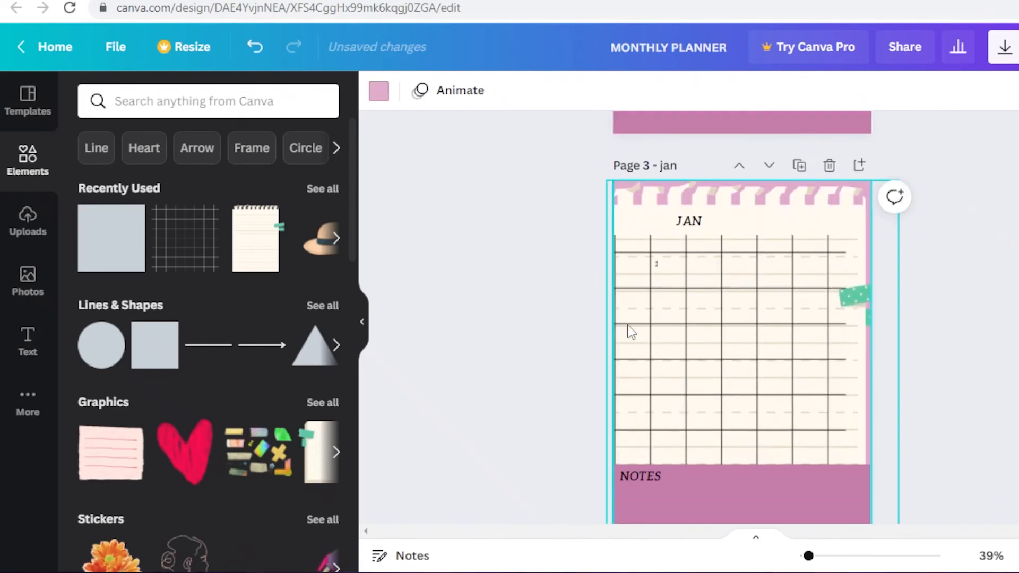
{"action": "left_click", "coordinate": [659, 263]}
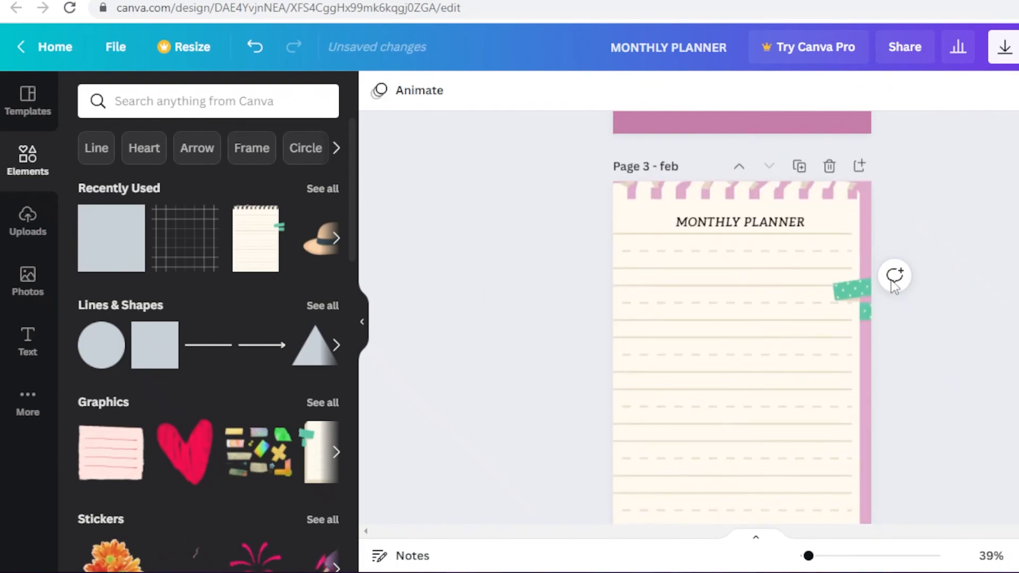
Review the planner's cover page with its month banners, the January calendar page with its notes area, and the February page.
{"action": "scroll", "coordinate": [1001, 300], "scroll_direction": "up", "scroll_amount": 10}
{"action": "scroll", "coordinate": [947, 314], "scroll_direction": "down", "scroll_amount": 10}
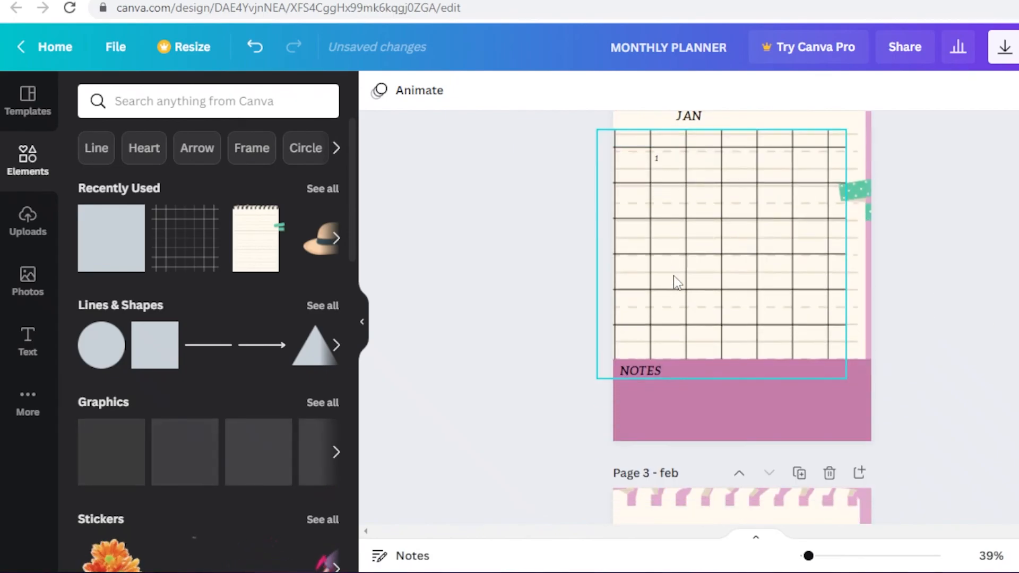
{"action": "scroll", "coordinate": [677, 282], "scroll_direction": "up", "scroll_amount": 1}
{"action": "scroll", "coordinate": [676, 282], "scroll_direction": "up", "scroll_amount": 2}
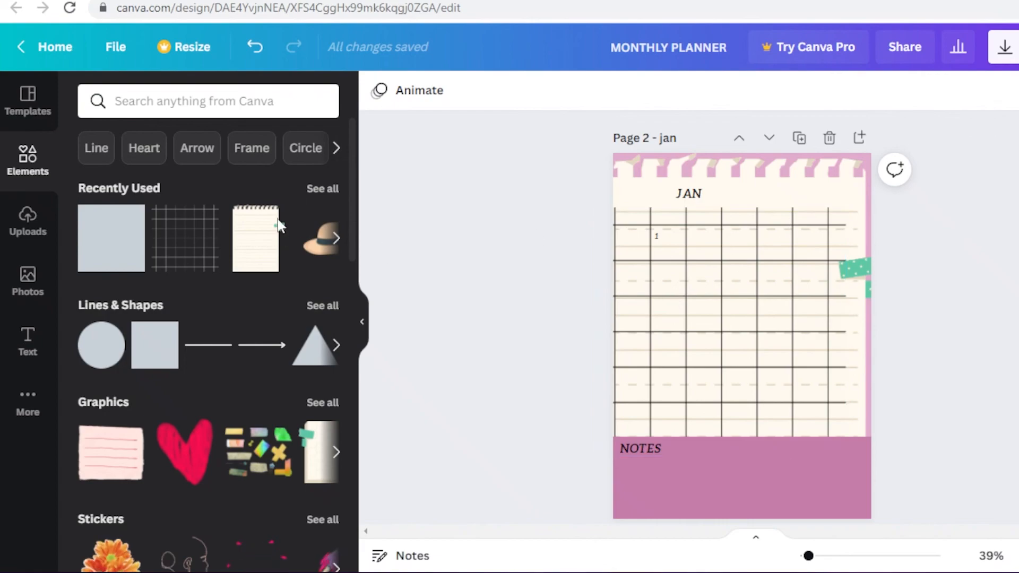
{"action": "scroll", "coordinate": [685, 262], "scroll_direction": "up", "scroll_amount": 6}
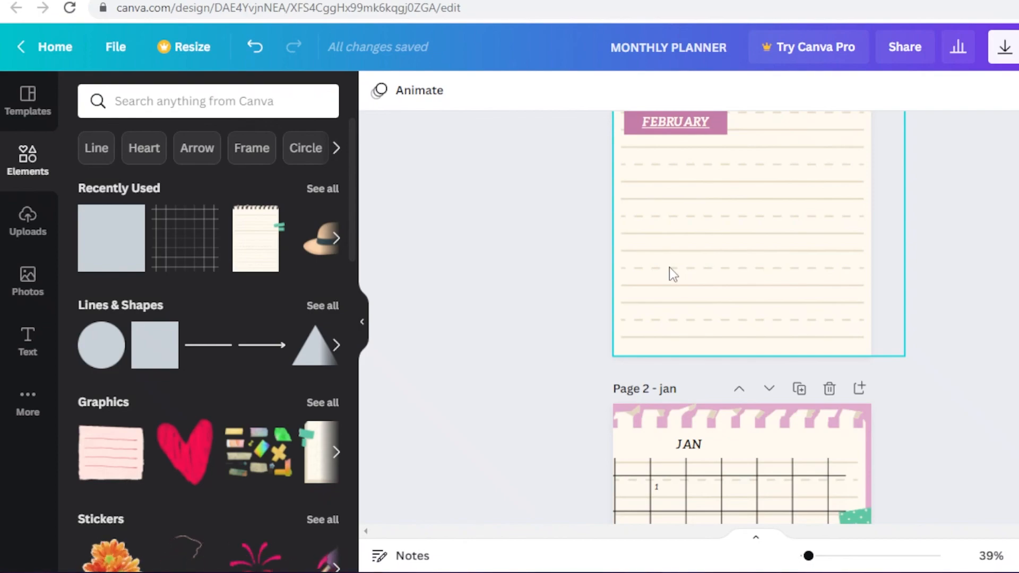
{"action": "scroll", "coordinate": [670, 267], "scroll_direction": "up", "scroll_amount": 4}
{"action": "scroll", "coordinate": [742, 318], "scroll_direction": "down", "scroll_amount": 20}
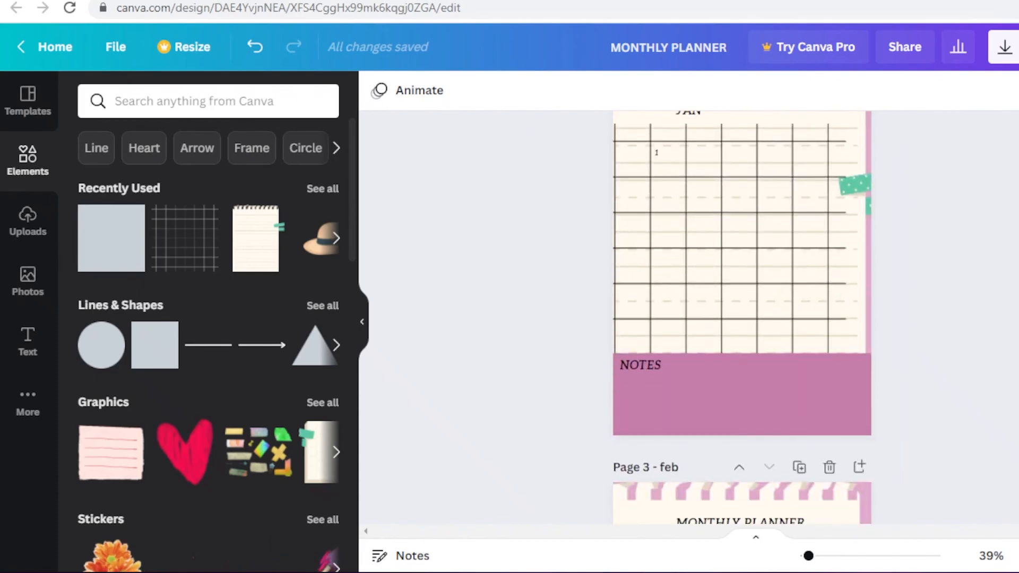
{"action": "scroll", "coordinate": [742, 319], "scroll_direction": "up", "scroll_amount": 10}
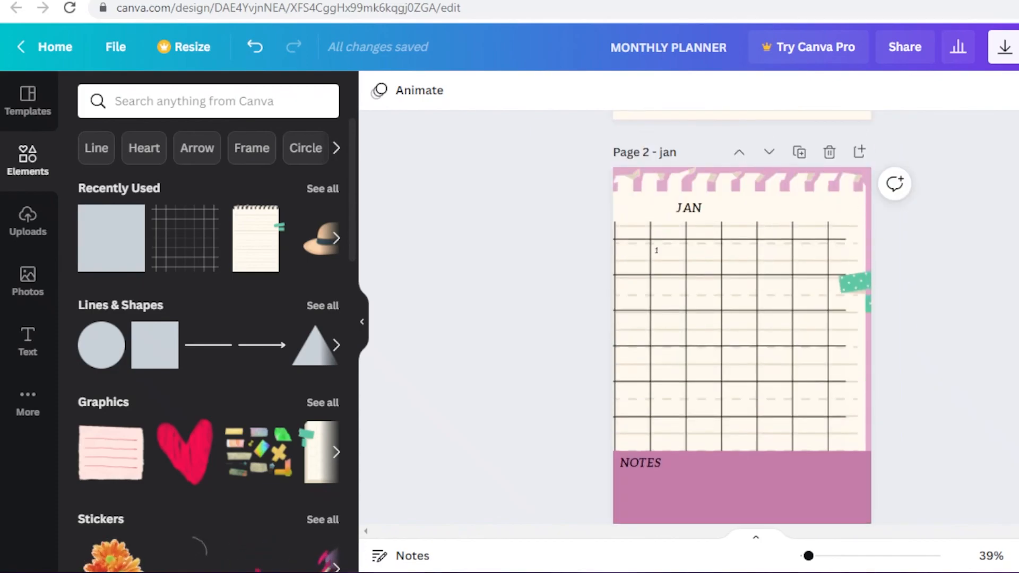
{"action": "scroll", "coordinate": [1015, 365], "scroll_direction": "up", "scroll_amount": 7}
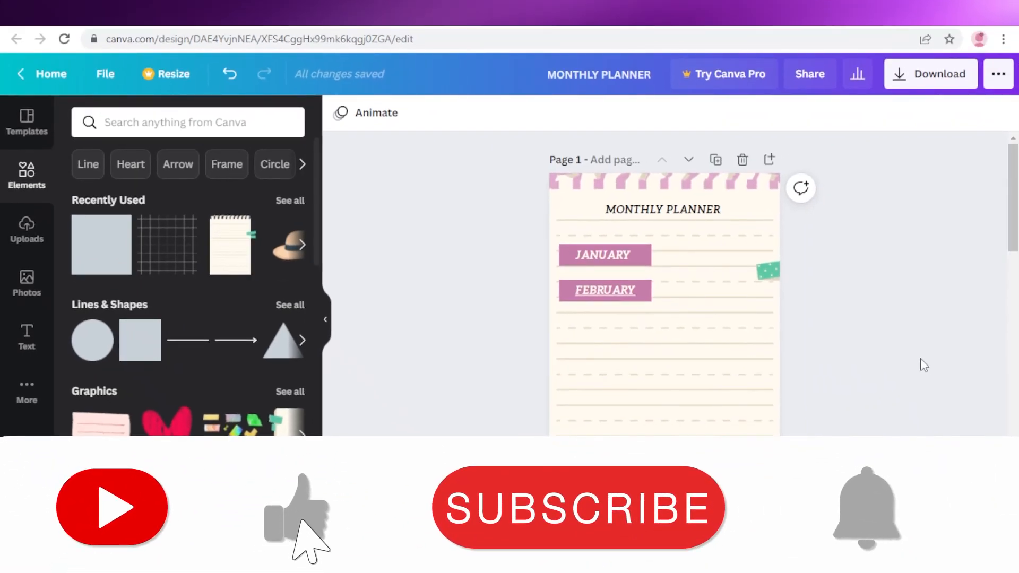